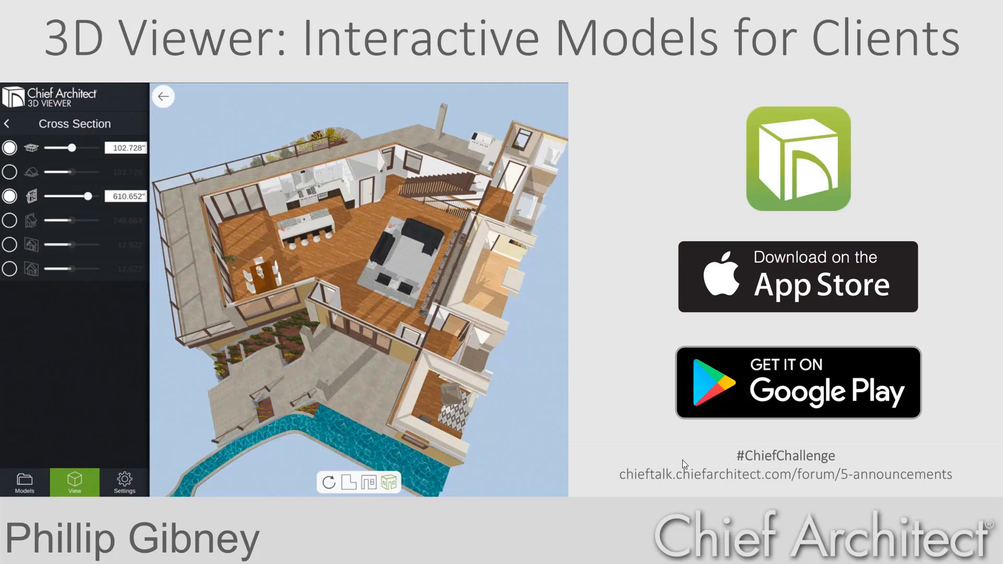
{"action": "key", "text": "Right"}
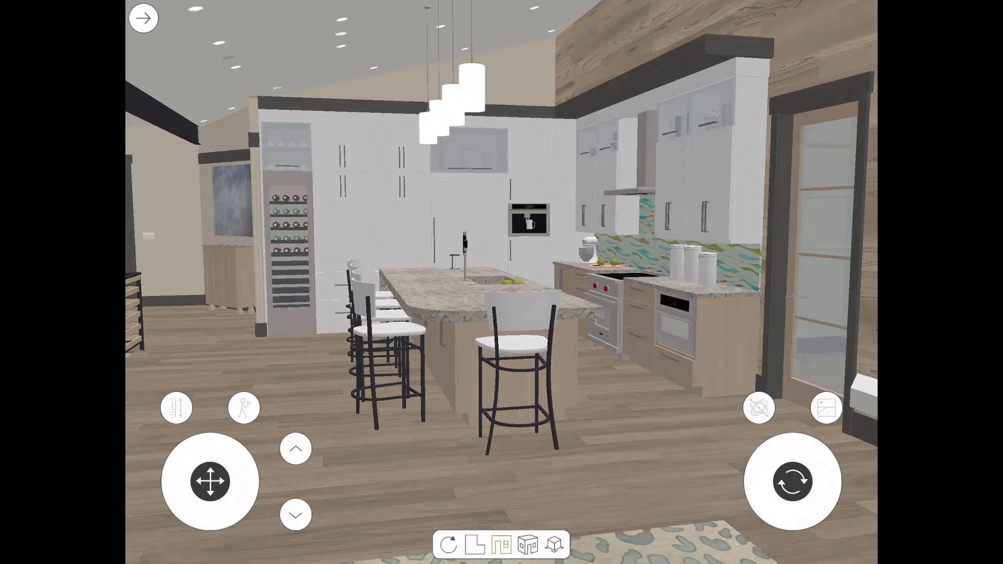
Tour the kitchen model in 3D, examining the island, sink, wall cabinets and the stairway area from several viewpoints.
{"action": "left_click_drag", "start_coordinate": [210, 480], "coordinate": [205, 476]}
{"action": "left_click_drag", "start_coordinate": [793, 481], "coordinate": [804, 480]}
{"action": "left_click_drag", "start_coordinate": [205, 475], "coordinate": [204, 476]}
{"action": "left_click_drag", "start_coordinate": [805, 480], "coordinate": [793, 481]}
{"action": "left_click_drag", "start_coordinate": [204, 476], "coordinate": [204, 477]}
{"action": "left_click_drag", "start_coordinate": [792, 481], "coordinate": [799, 483]}
{"action": "left_click_drag", "start_coordinate": [204, 476], "coordinate": [203, 478]}
{"action": "left_click_drag", "start_coordinate": [799, 482], "coordinate": [800, 483]}
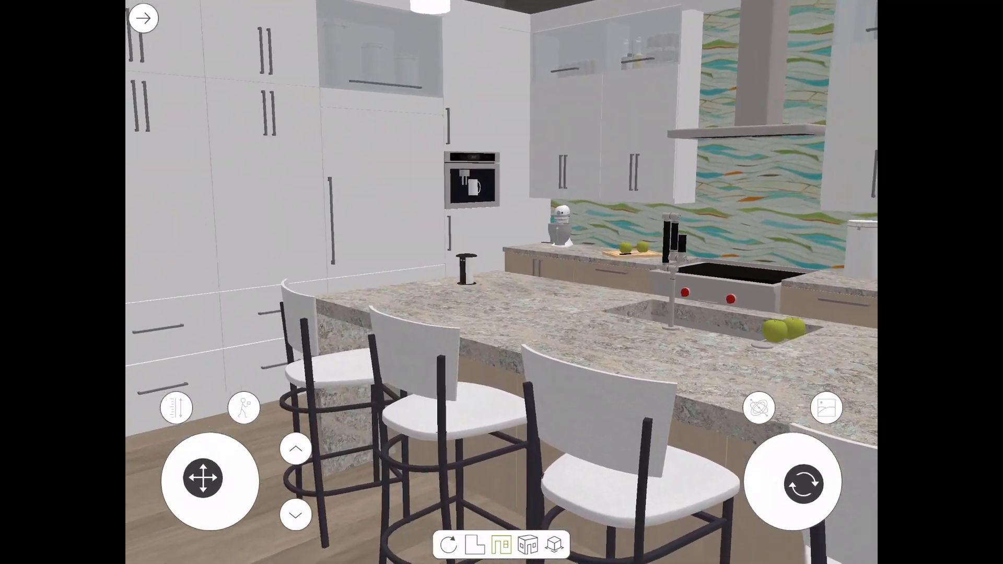
{"action": "left_click_drag", "start_coordinate": [203, 478], "coordinate": [202, 479]}
{"action": "left_click_drag", "start_coordinate": [801, 483], "coordinate": [801, 483]}
{"action": "left_click_drag", "start_coordinate": [202, 479], "coordinate": [201, 480]}
{"action": "left_click_drag", "start_coordinate": [801, 482], "coordinate": [803, 482]}
{"action": "left_click_drag", "start_coordinate": [201, 480], "coordinate": [199, 479]}
{"action": "left_click_drag", "start_coordinate": [804, 482], "coordinate": [793, 481]}
{"action": "left_click_drag", "start_coordinate": [199, 479], "coordinate": [200, 481]}
{"action": "left_click_drag", "start_coordinate": [793, 481], "coordinate": [812, 473]}
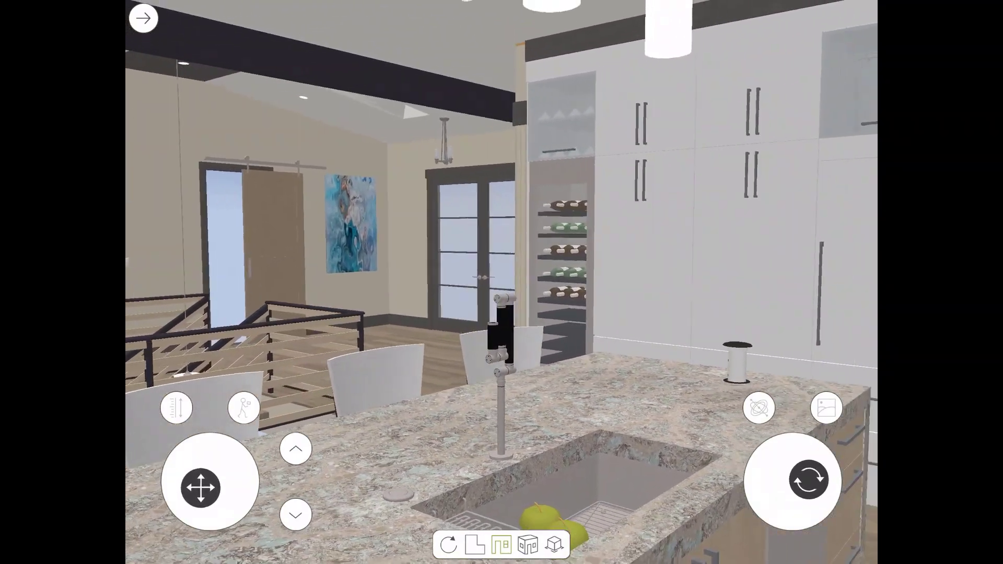
{"action": "left_click_drag", "start_coordinate": [201, 487], "coordinate": [202, 500]}
{"action": "left_click_drag", "start_coordinate": [793, 481], "coordinate": [778, 482]}
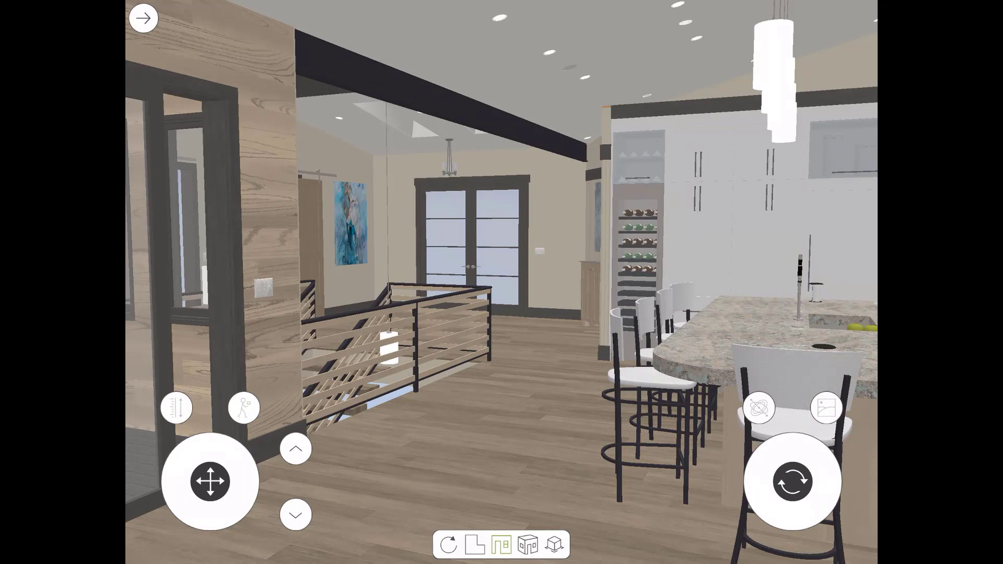
Turn on Walk Through Model, view the entry doors and wine cabinet in that mode, and turn it off again.
{"action": "left_click", "coordinate": [243, 407]}
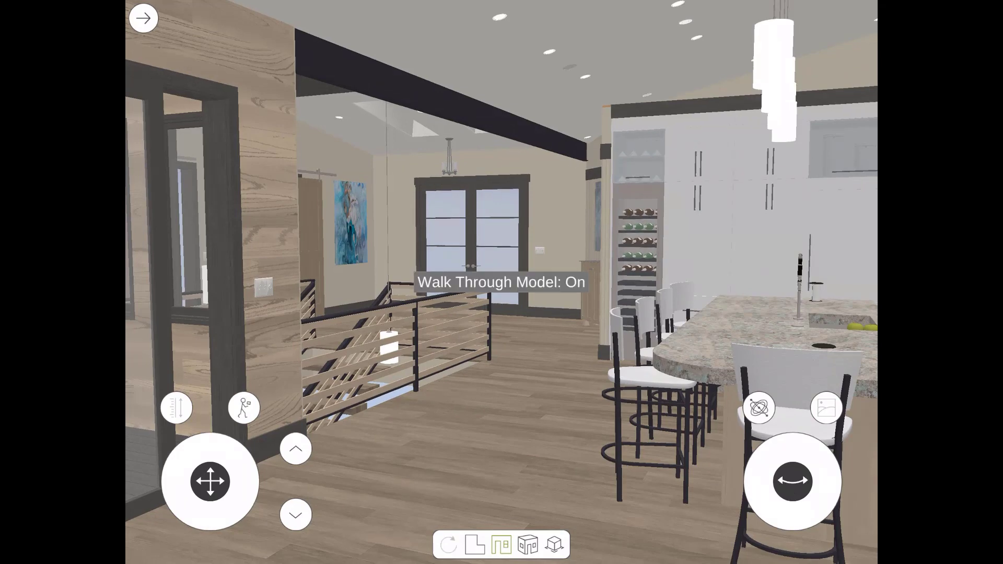
{"action": "left_click", "coordinate": [759, 407]}
{"action": "left_click", "coordinate": [759, 407]}
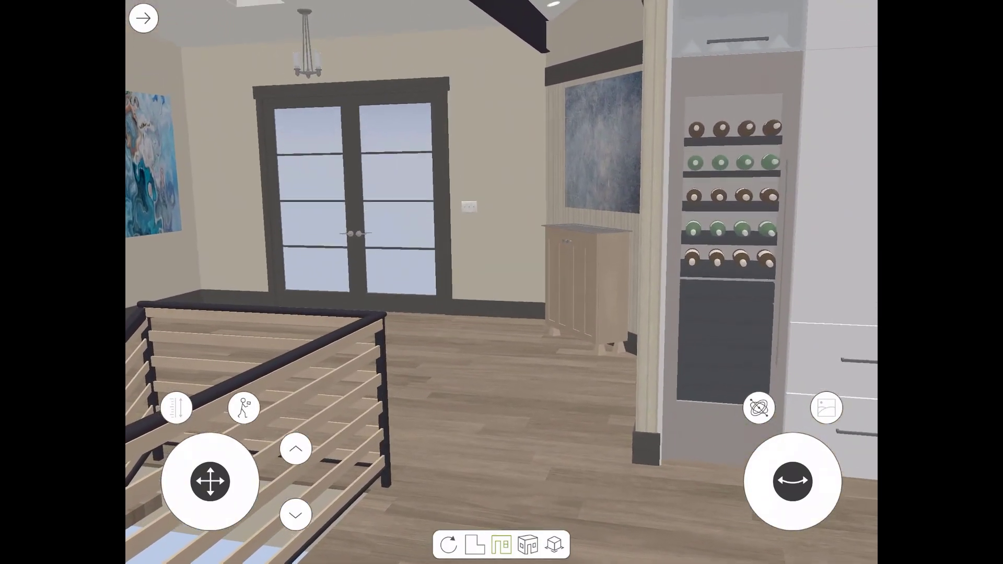
{"action": "left_click", "coordinate": [244, 407]}
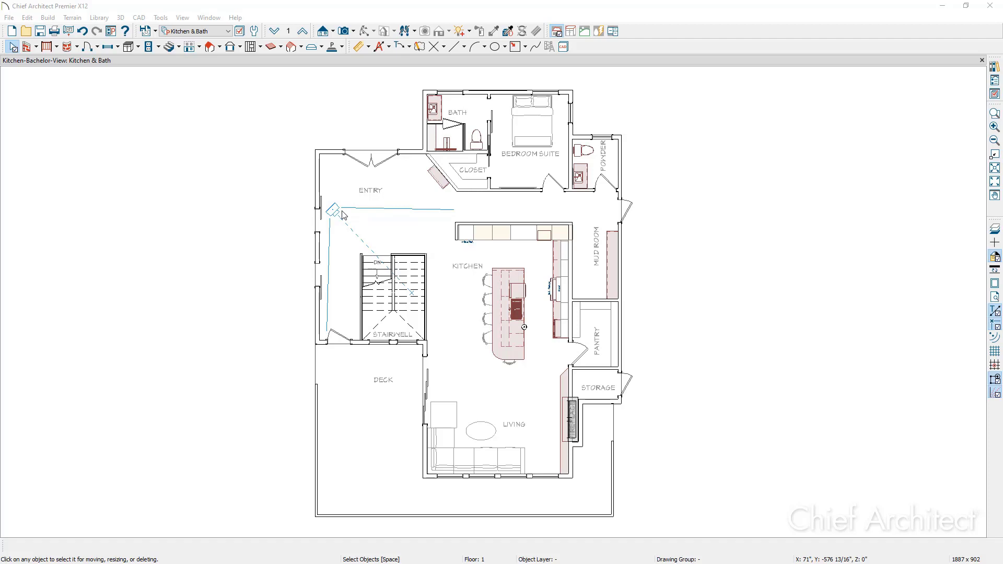
Create a Full Camera view from the living room toward the kitchen island and orbit it to show the island's drawer side.
{"action": "left_click", "coordinate": [354, 32]}
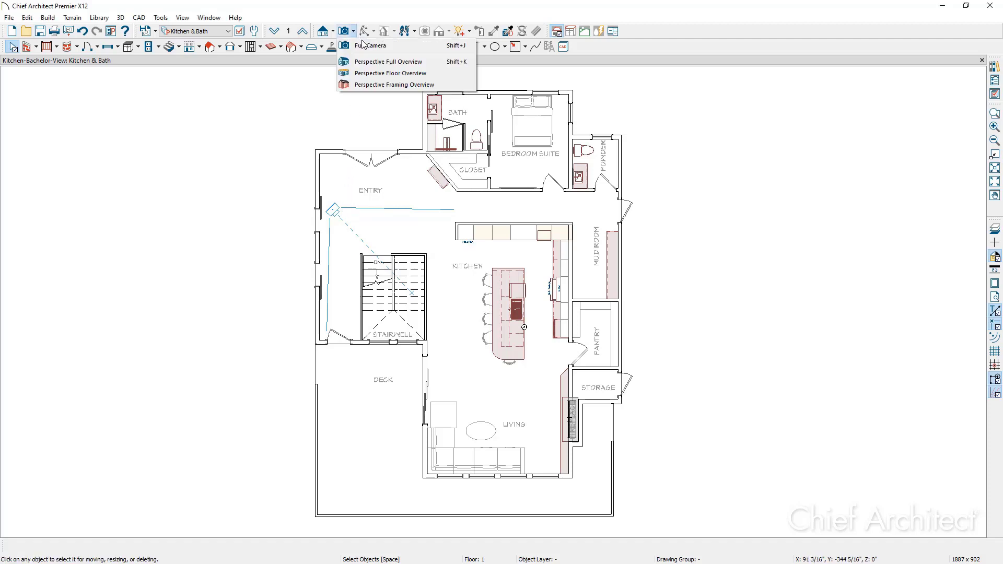
{"action": "left_click", "coordinate": [402, 46]}
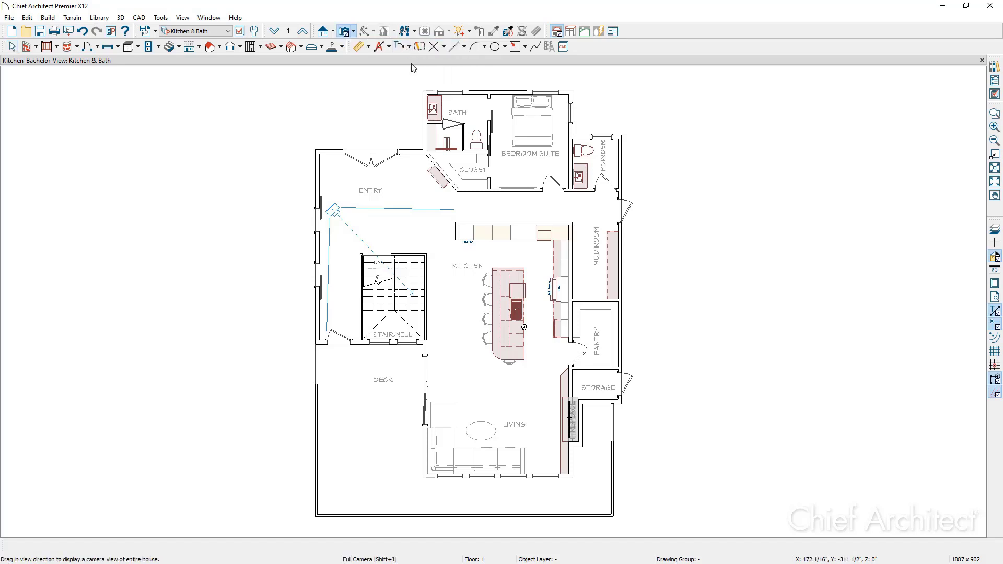
{"action": "left_click_drag", "start_coordinate": [495, 357], "coordinate": [536, 300]}
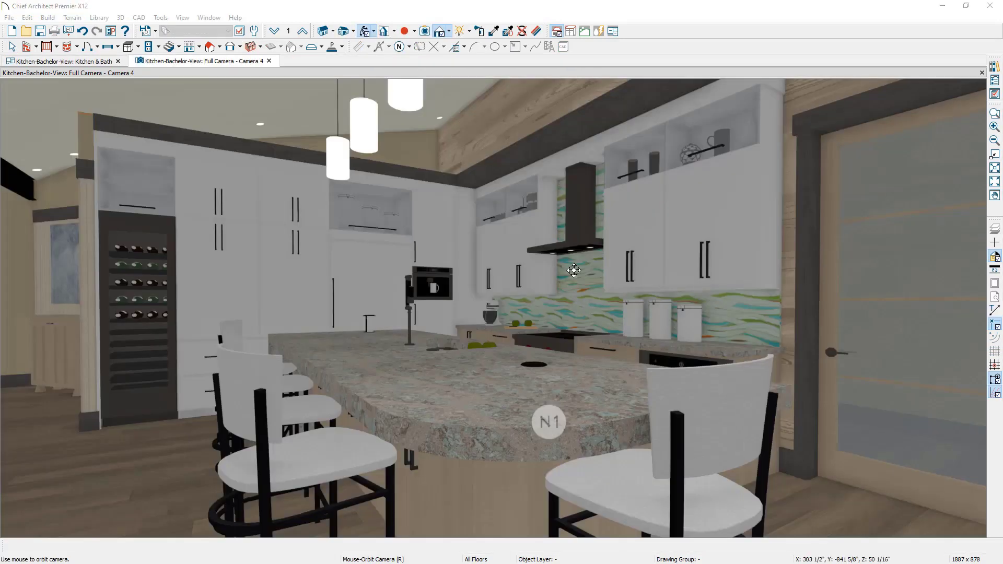
{"action": "left_click_drag", "start_coordinate": [573, 270], "coordinate": [444, 300]}
{"action": "key", "text": "space"}
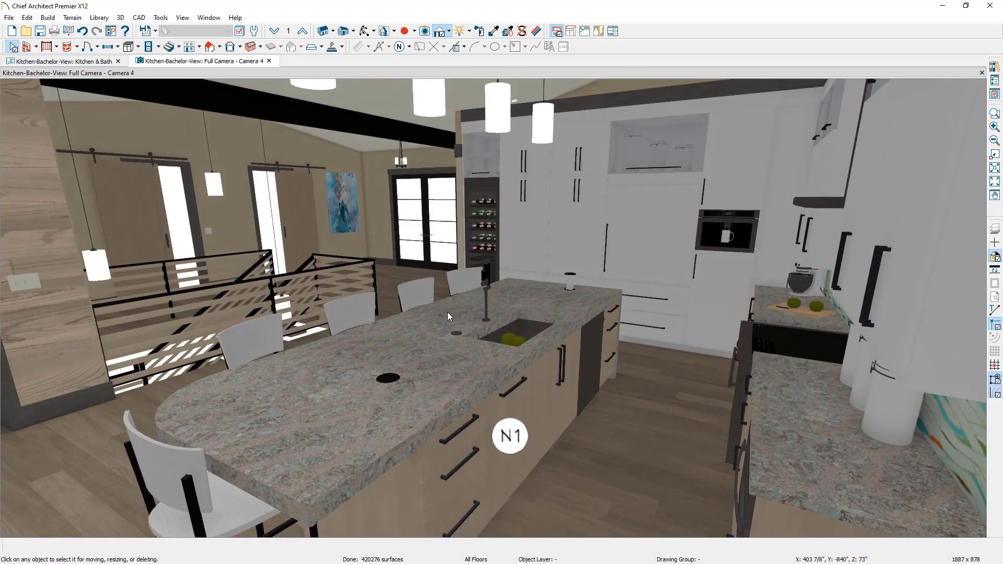
Open and close the drawers of the island base cabinet marked with note N1.
{"action": "left_click", "coordinate": [500, 406]}
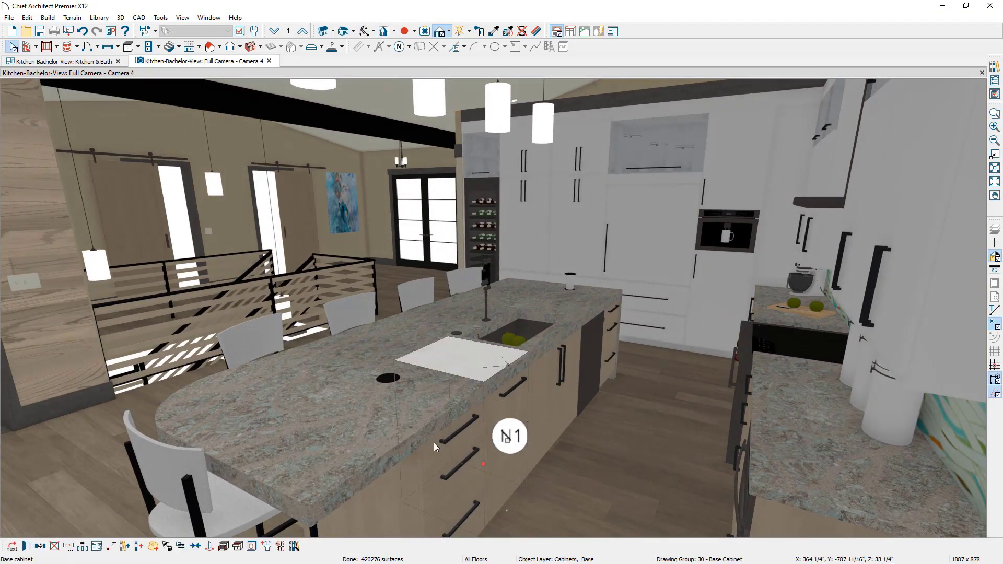
{"action": "left_click", "coordinate": [238, 546]}
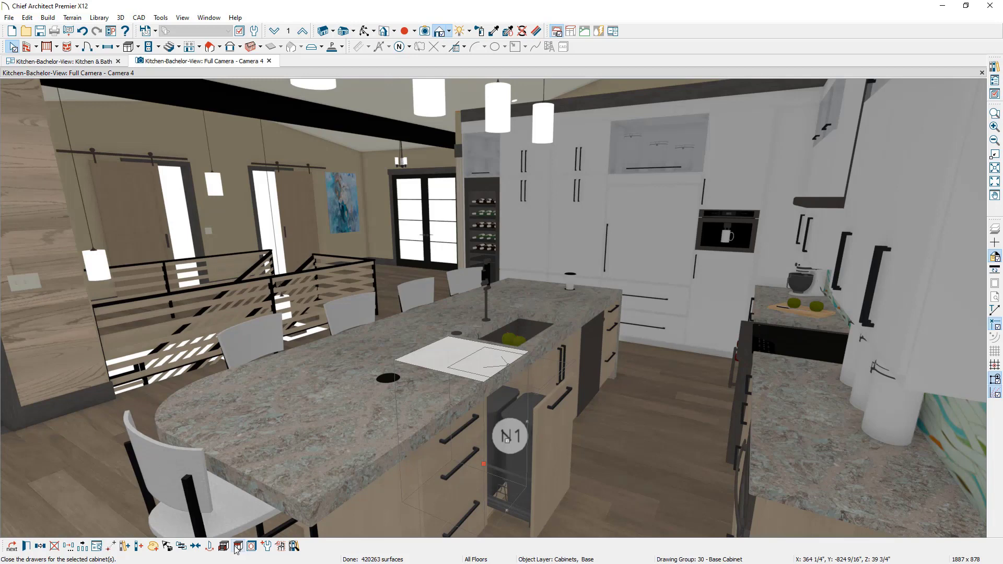
{"action": "left_click", "coordinate": [238, 546]}
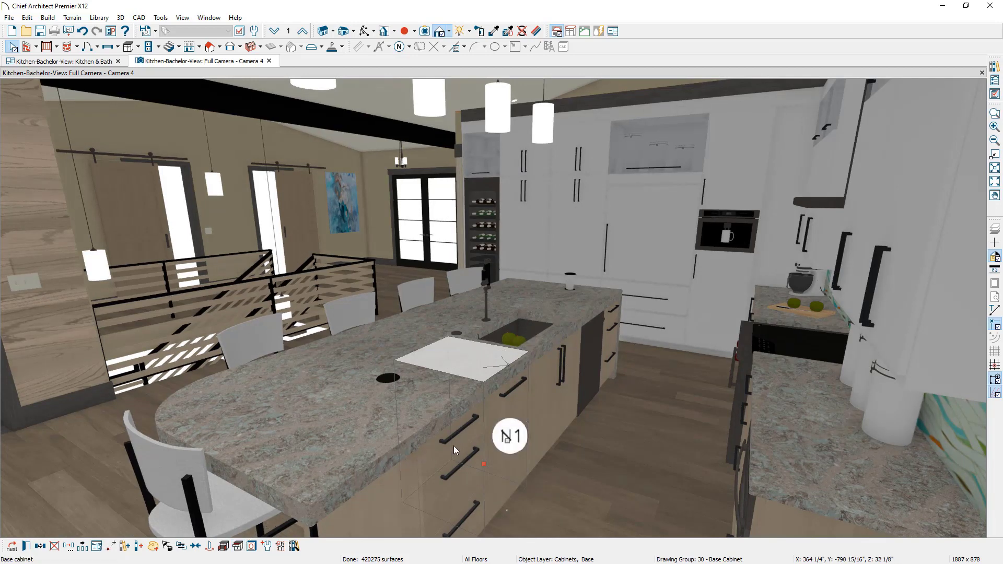
Review the text and type of the N1 note on the island in its specification.
{"action": "left_click", "coordinate": [506, 435]}
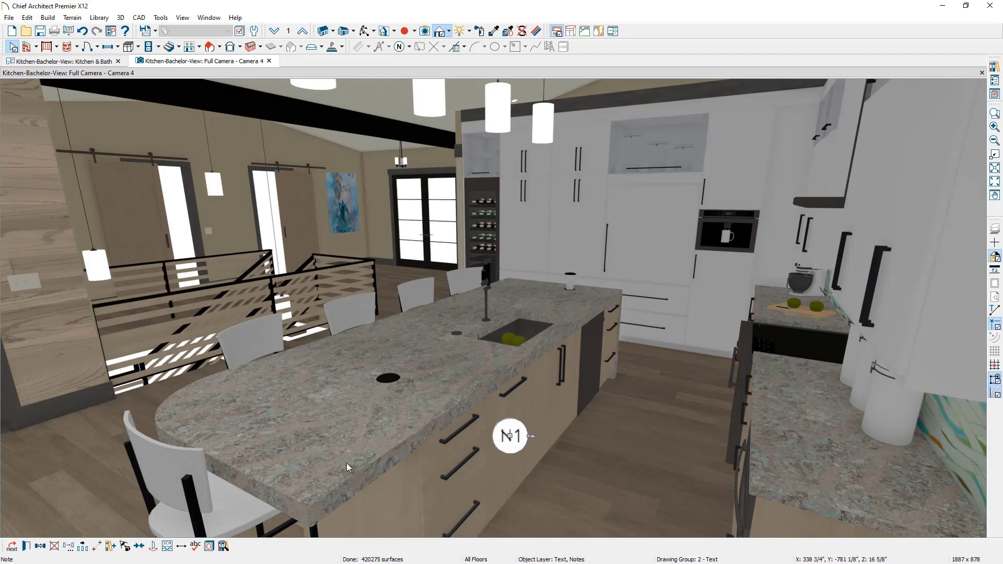
{"action": "left_click", "coordinate": [26, 546]}
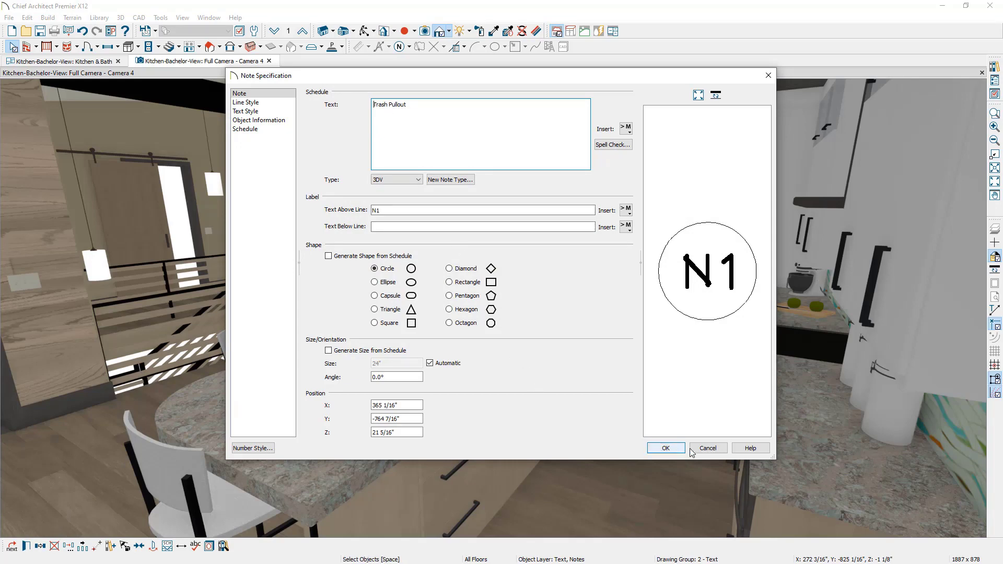
{"action": "left_click", "coordinate": [669, 448]}
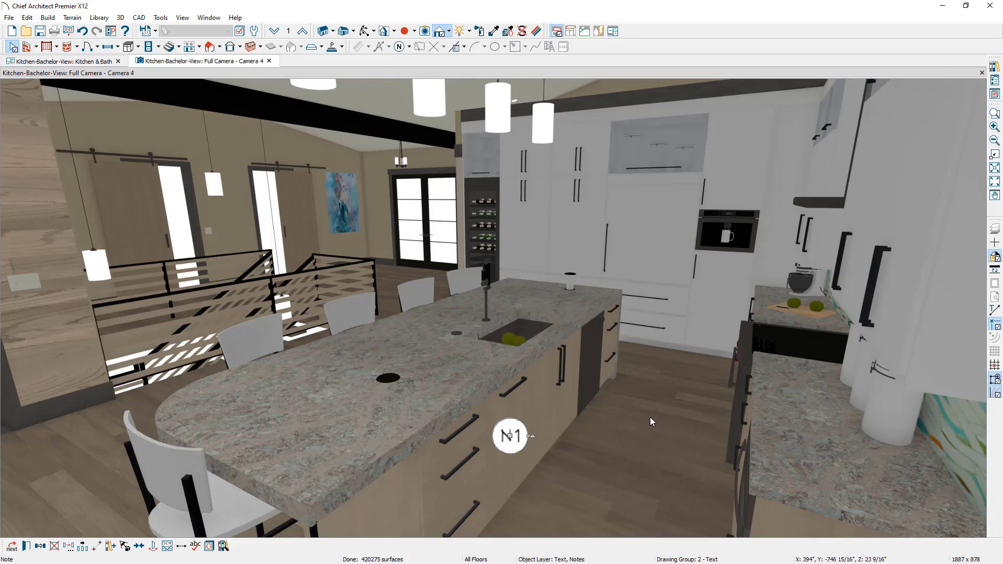
Orbit to the seating side of the island and check a bar stool's number of faces in its symbol specification.
{"action": "left_click", "coordinate": [364, 31]}
{"action": "left_click_drag", "start_coordinate": [242, 197], "coordinate": [372, 175]}
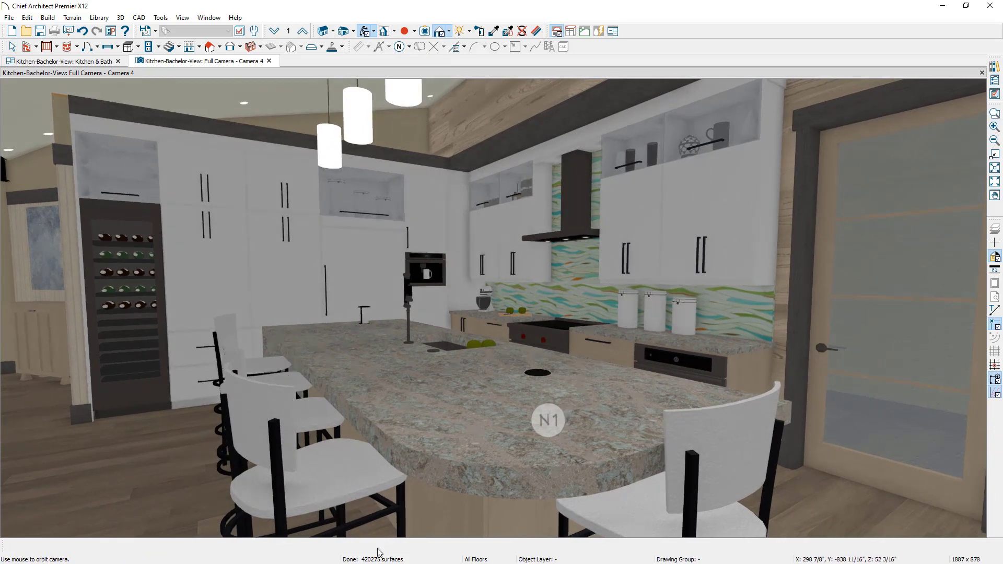
{"action": "key", "text": "space"}
{"action": "left_click", "coordinate": [343, 478]}
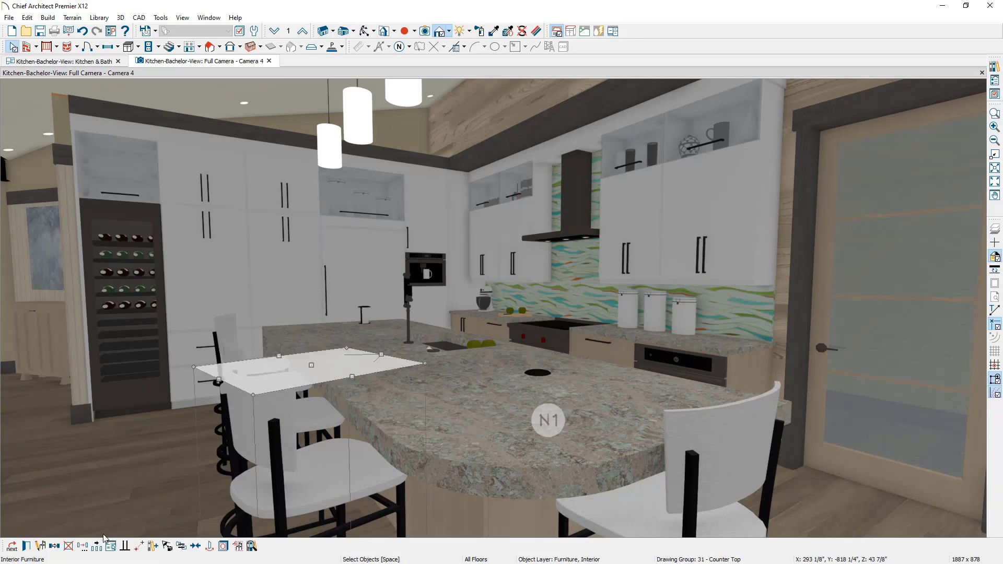
{"action": "left_click", "coordinate": [41, 547]}
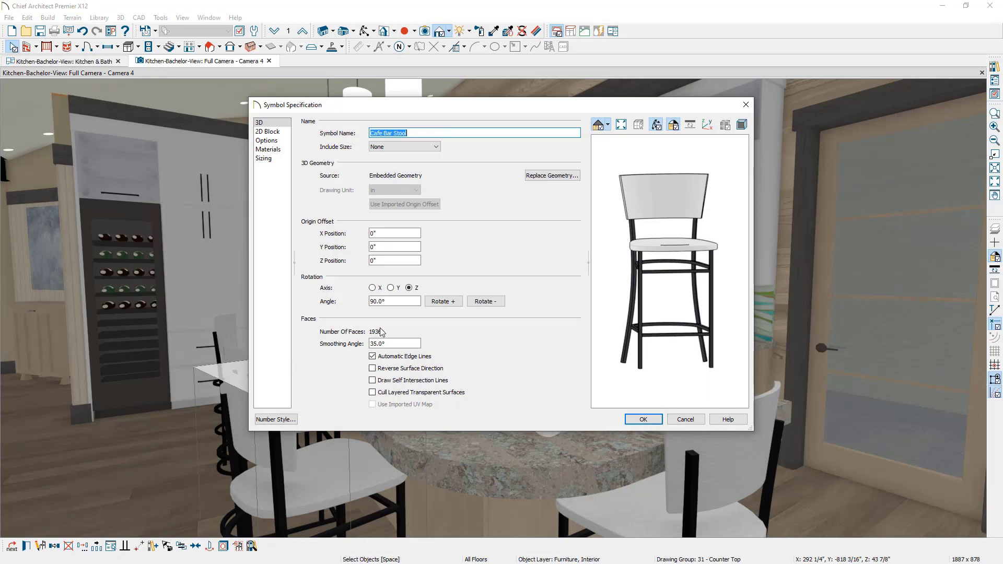
{"action": "left_click", "coordinate": [684, 419]}
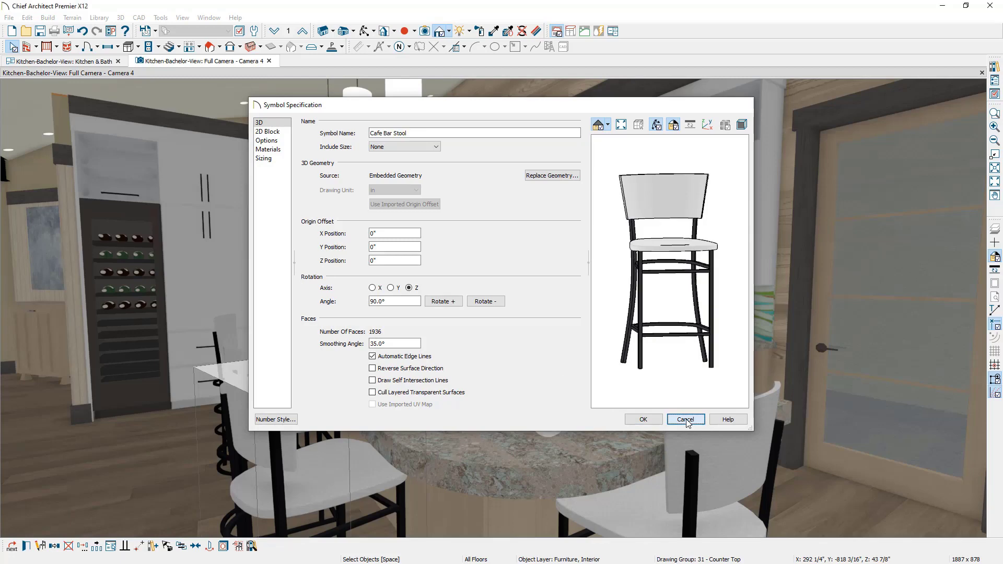
Check the number of faces of the stand mixer on the back counter in its symbol specification.
{"action": "left_click", "coordinate": [485, 301]}
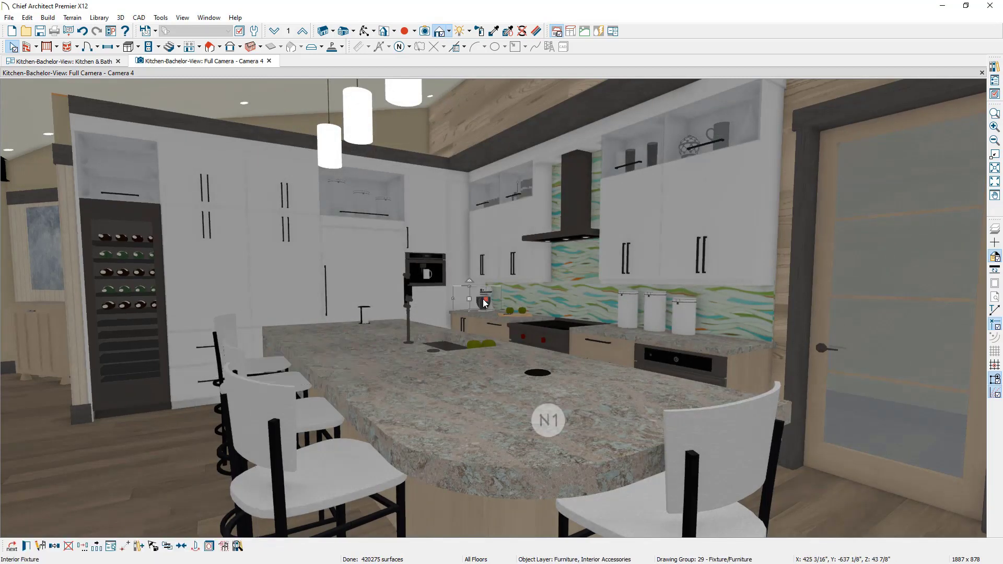
{"action": "left_click", "coordinate": [55, 544]}
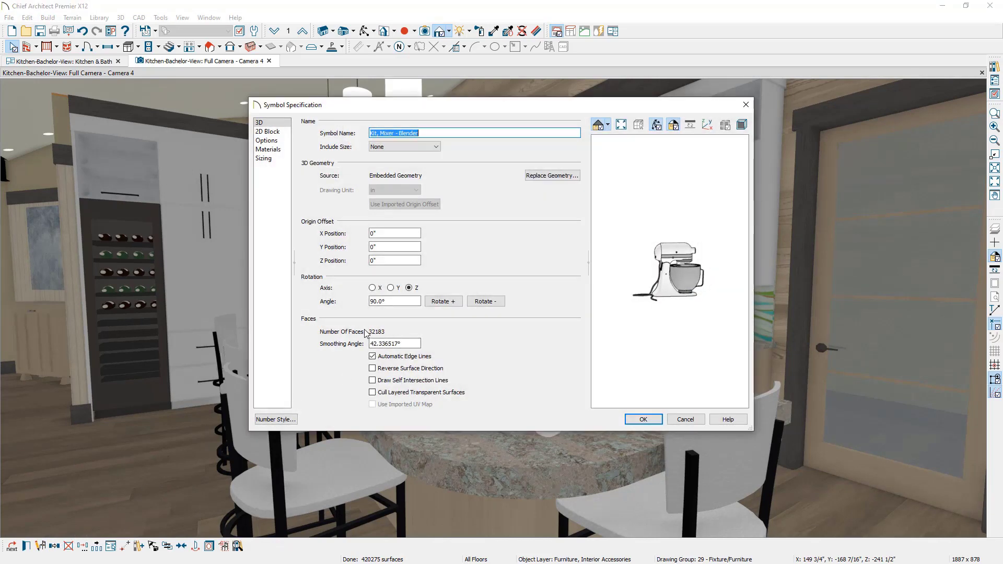
{"action": "left_click", "coordinate": [672, 418]}
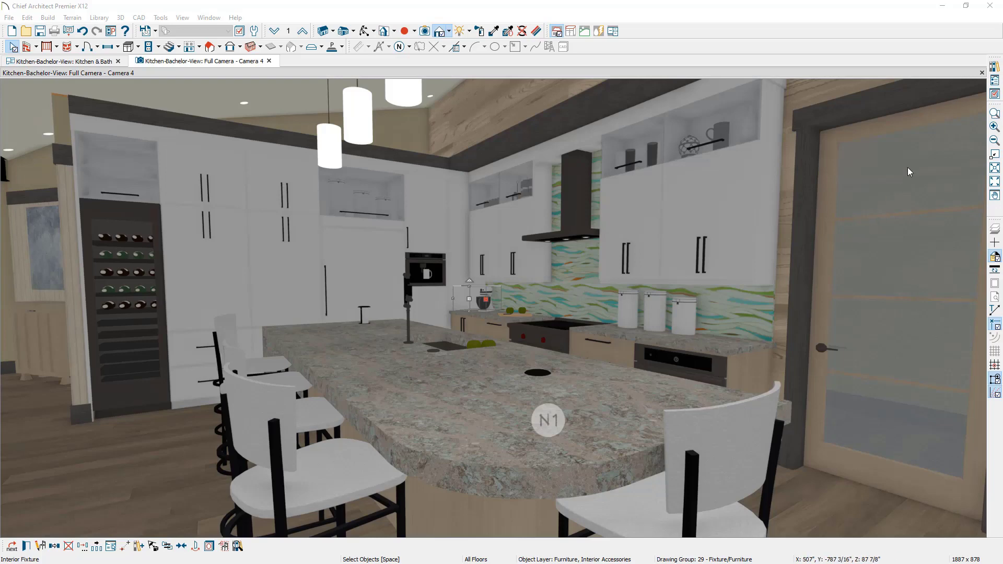
Show the Active Layer Display Options and switch the camera view's layer set to 3D Viewer.
{"action": "left_click", "coordinate": [995, 96]}
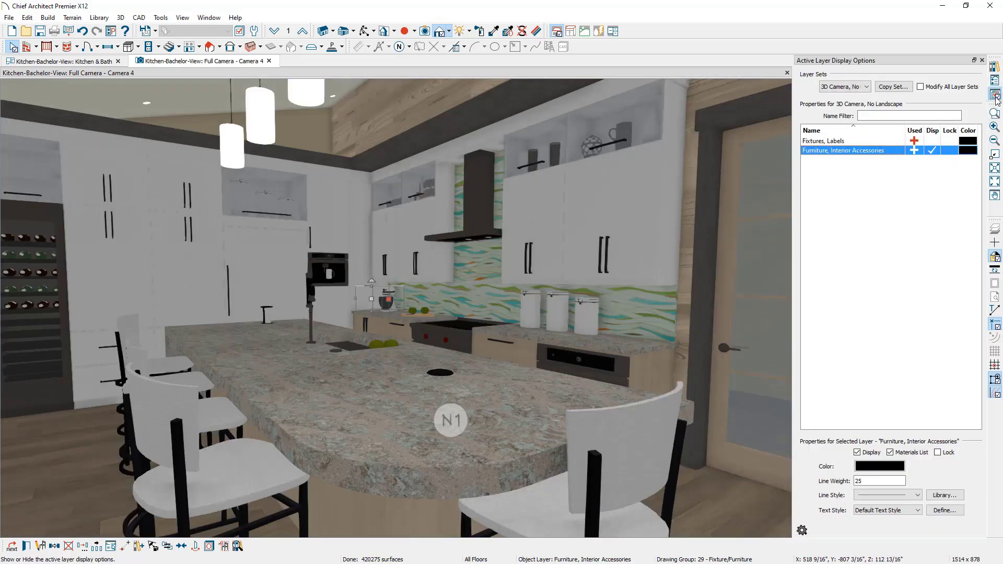
{"action": "left_click", "coordinate": [854, 88]}
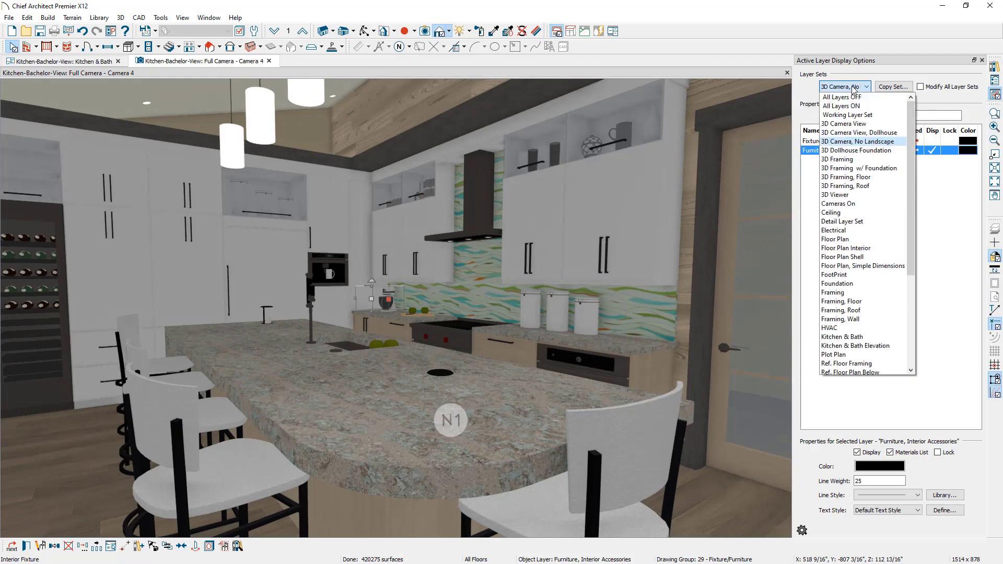
{"action": "left_click", "coordinate": [834, 197]}
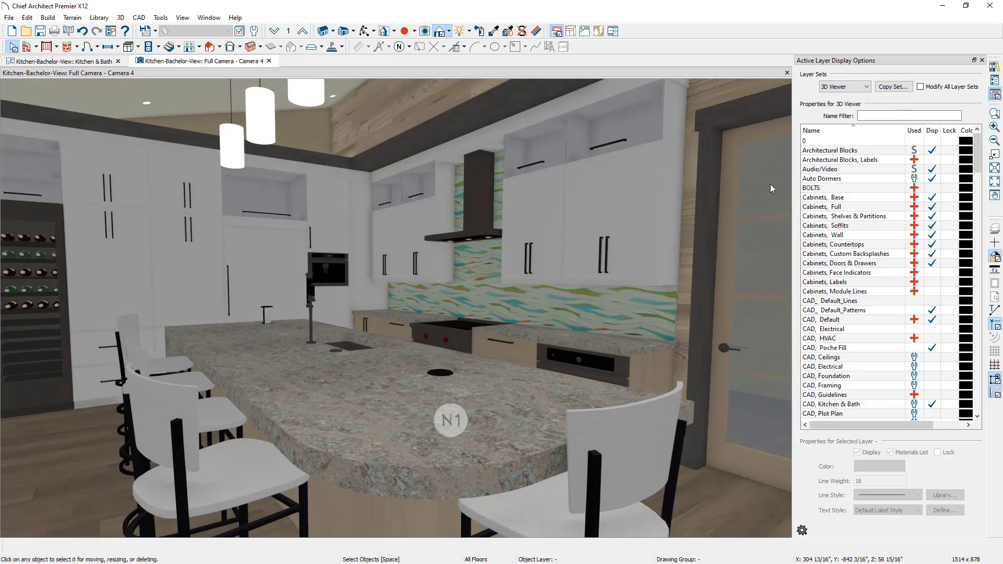
Start copying the 3D Viewer layer set to a new layer set and cancel the copy.
{"action": "left_click", "coordinate": [893, 87]}
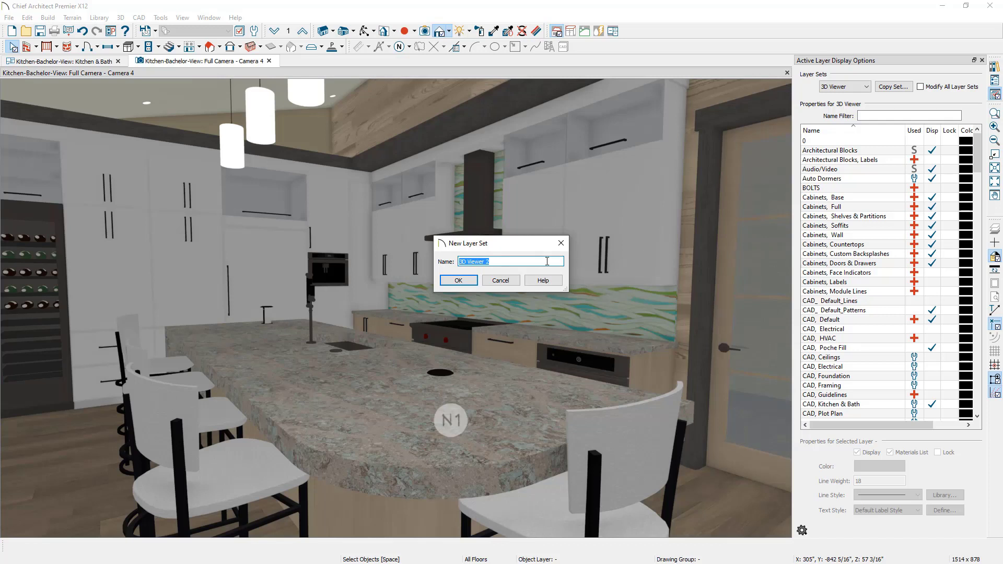
{"action": "left_click", "coordinate": [508, 281]}
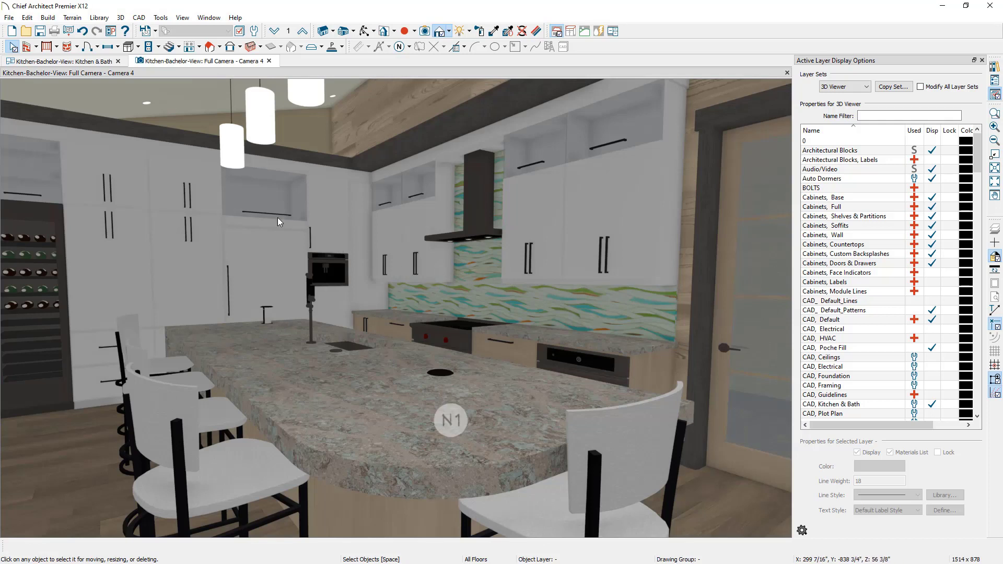
Return to the Kitchen & Bath plan view and locate the command for saving the plan as a template.
{"action": "left_click", "coordinate": [51, 61]}
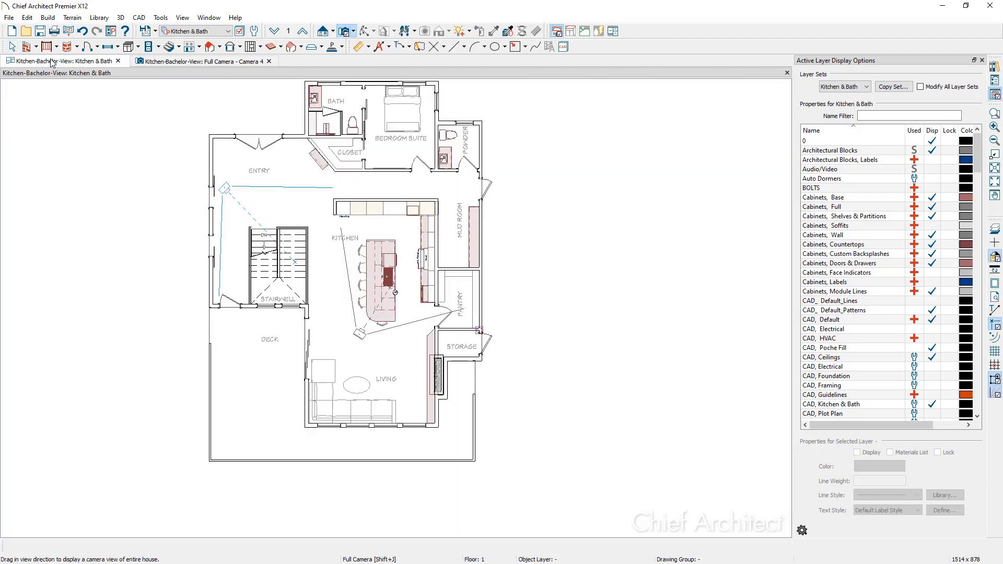
{"action": "left_click", "coordinate": [8, 17]}
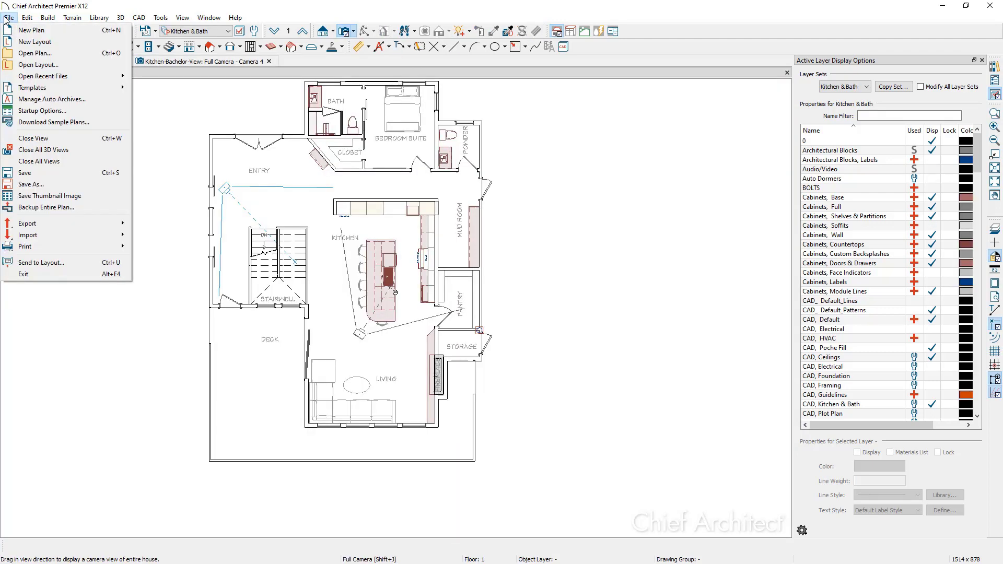
{"action": "mouse_move", "coordinate": [53, 88]}
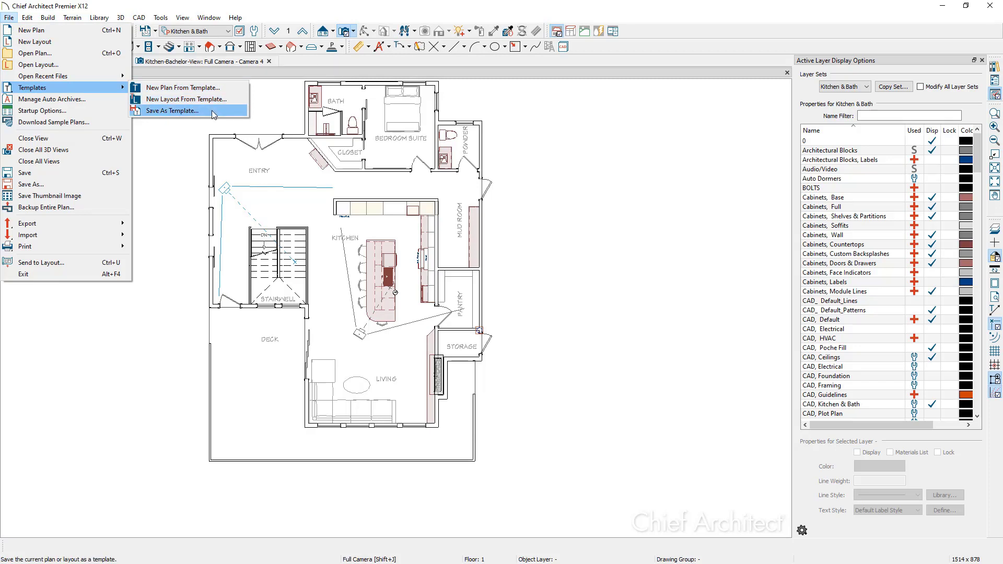
Return to the Camera 4 view, name the camera "Camera: Kitchen" and set its height above floor to 72".
{"action": "left_click", "coordinate": [229, 61]}
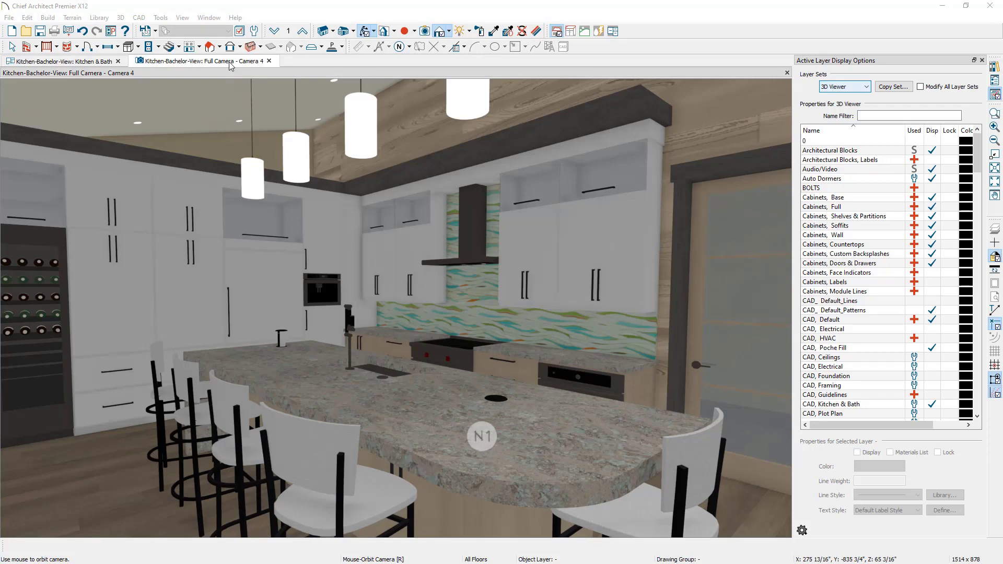
{"action": "left_click", "coordinate": [156, 32]}
{"action": "left_click", "coordinate": [175, 68]}
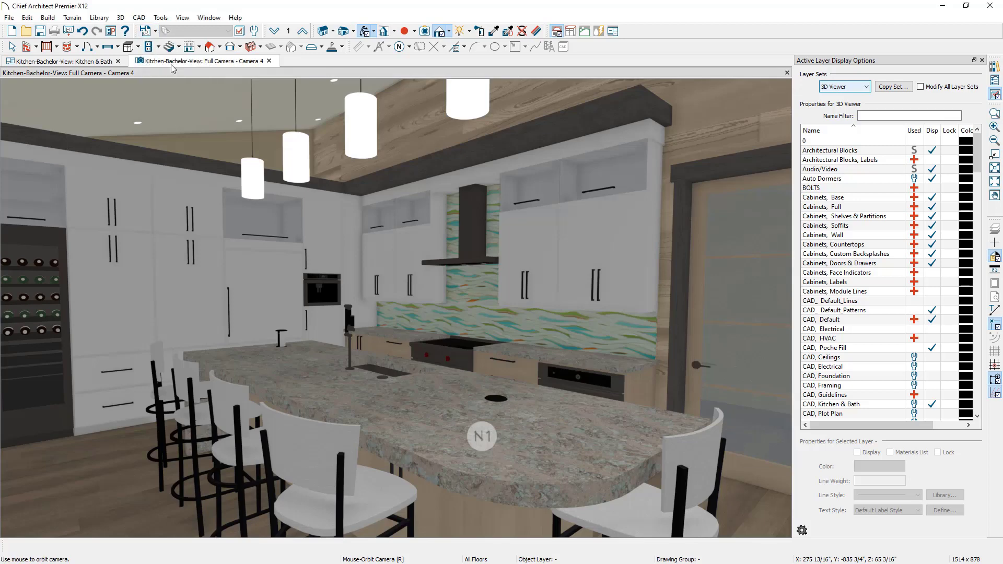
{"action": "type", "text": "Camera: Kitchen"}
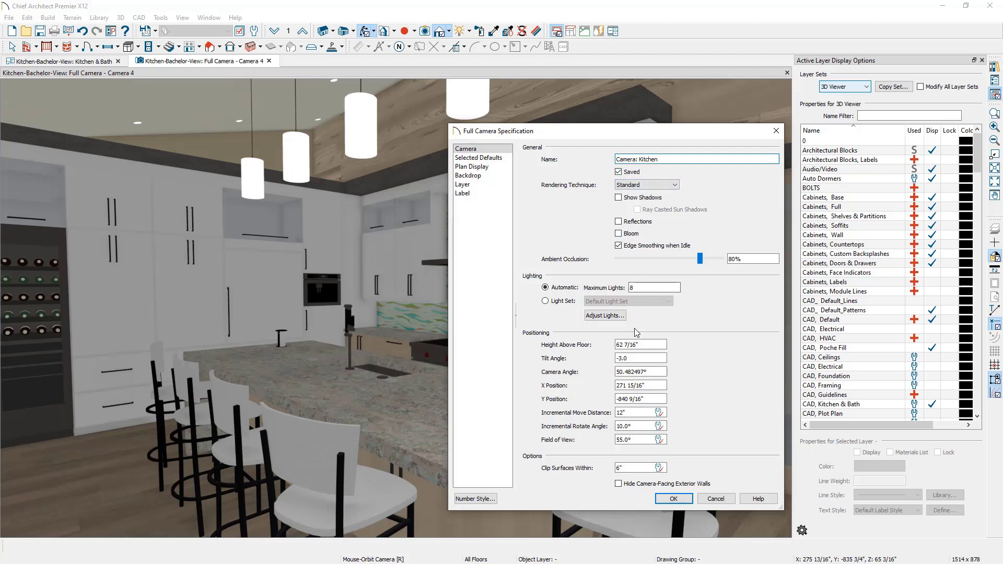
{"action": "left_click_drag", "start_coordinate": [640, 343], "coordinate": [600, 347]}
{"action": "type", "text": "72"}
{"action": "key", "text": "Tab"}
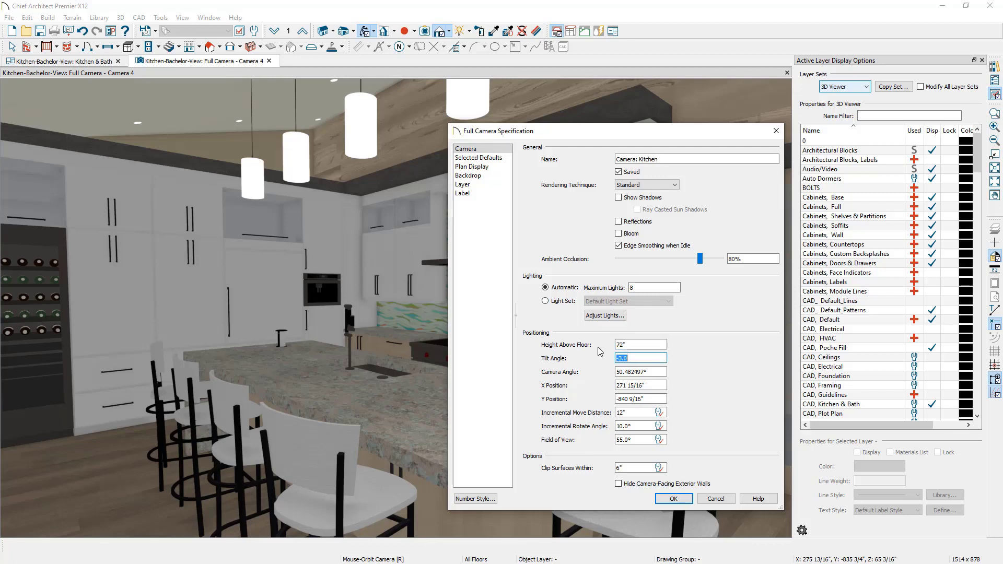
{"action": "left_click", "coordinate": [682, 500]}
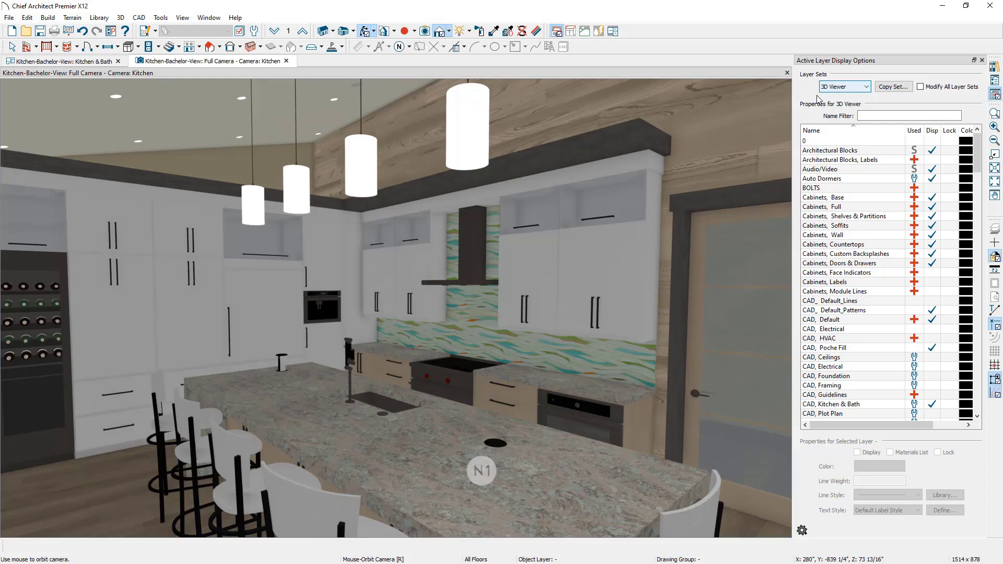
Try the 3D Framing layer set in the kitchen camera view and settle on the 3D Camera View layer set.
{"action": "left_click", "coordinate": [838, 89]}
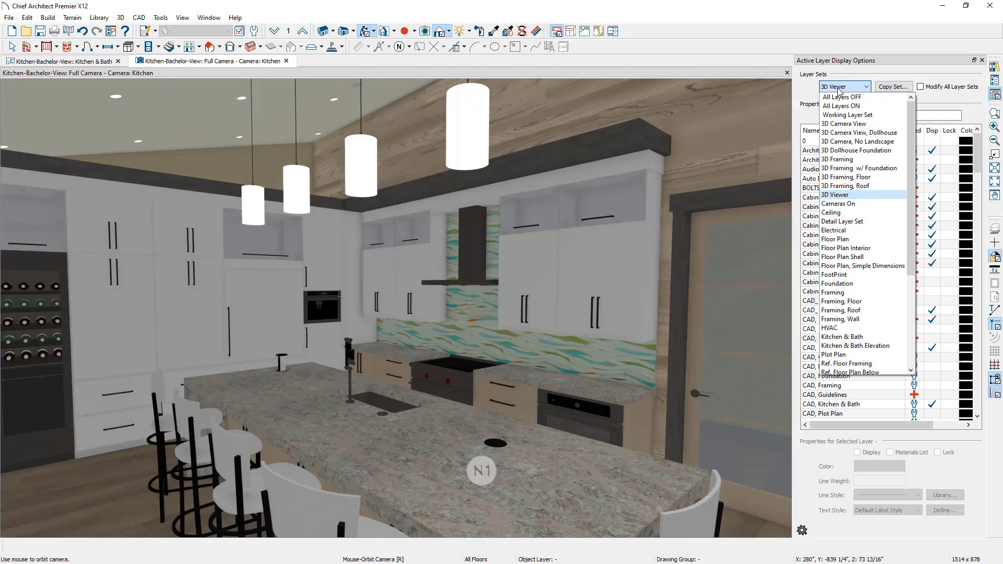
{"action": "left_click", "coordinate": [866, 161]}
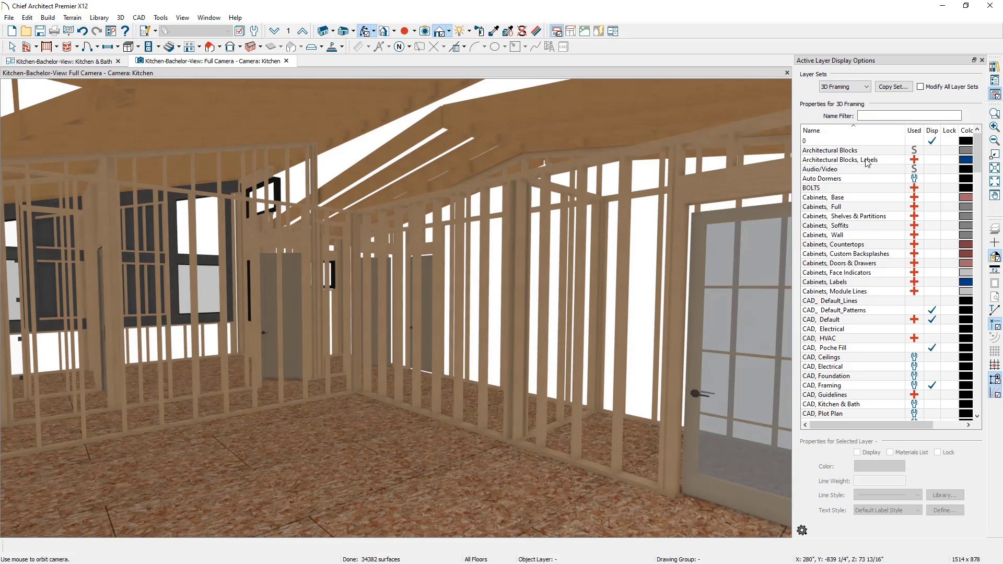
{"action": "left_click", "coordinate": [847, 87]}
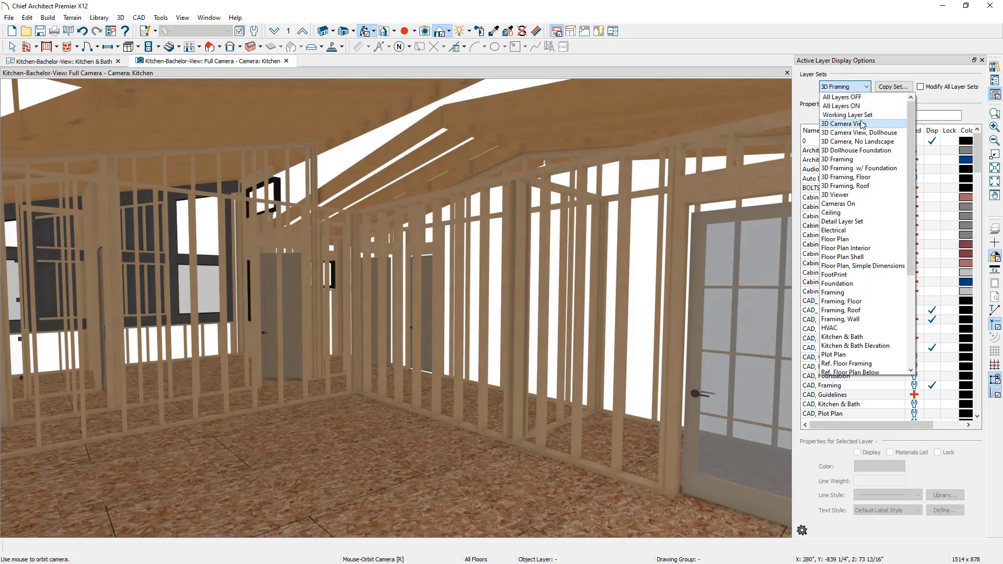
{"action": "left_click", "coordinate": [877, 126]}
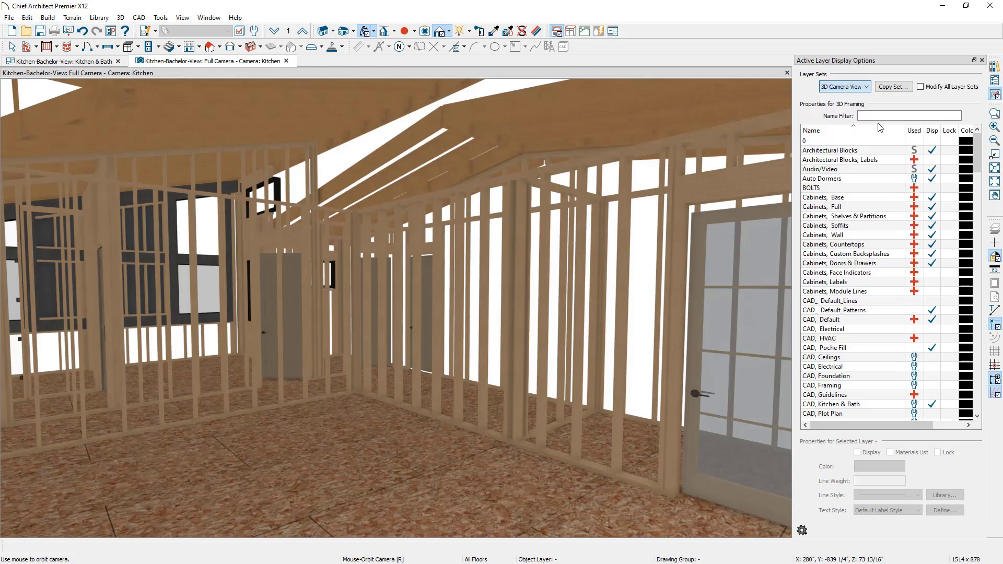
Start a Chief Architect 3D Viewer file export, log in with the account password and choose to create a new model.
{"action": "left_click", "coordinate": [10, 17]}
{"action": "mouse_move", "coordinate": [55, 227]}
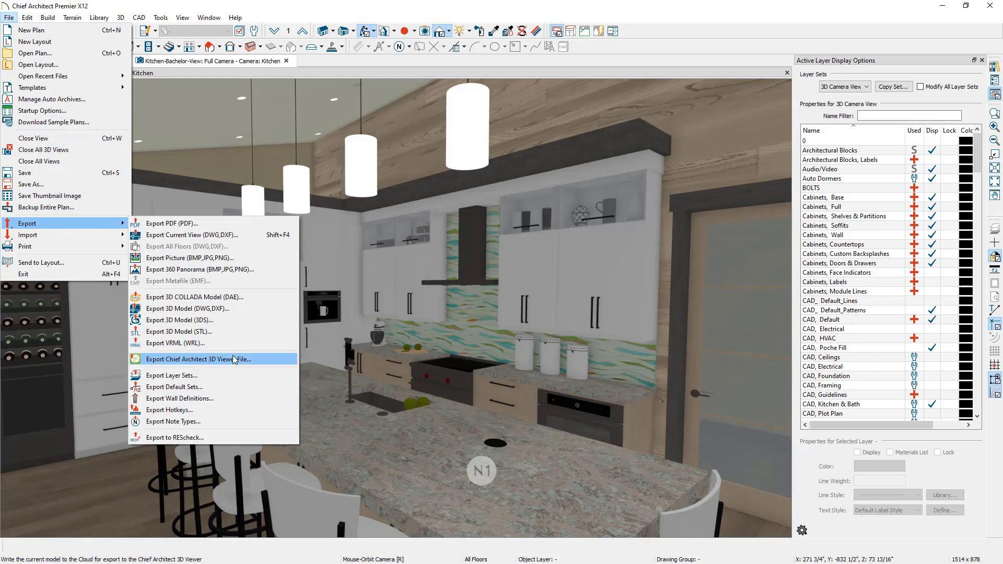
{"action": "left_click", "coordinate": [271, 360]}
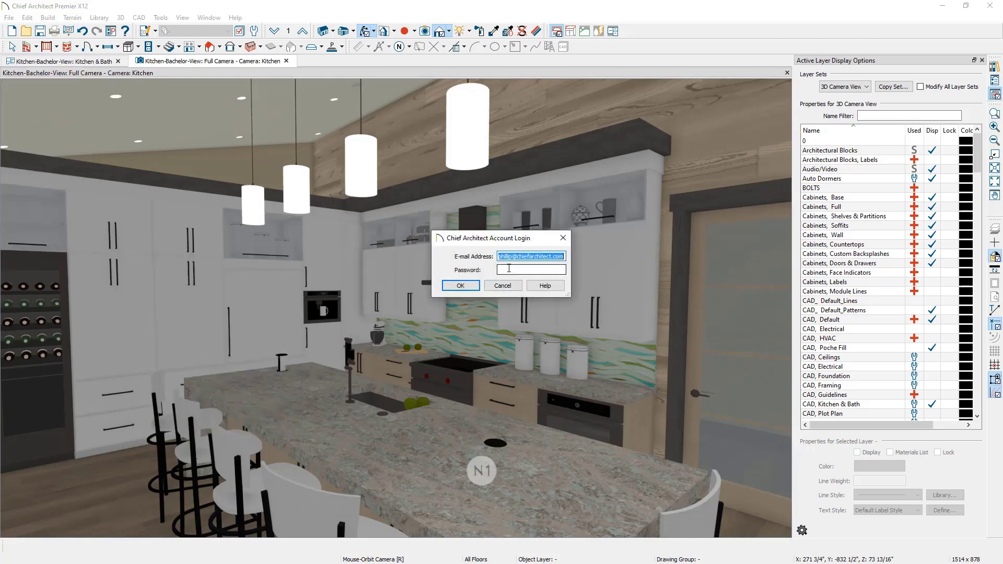
{"action": "left_click", "coordinate": [508, 268]}
{"action": "type", "text": "*********"}
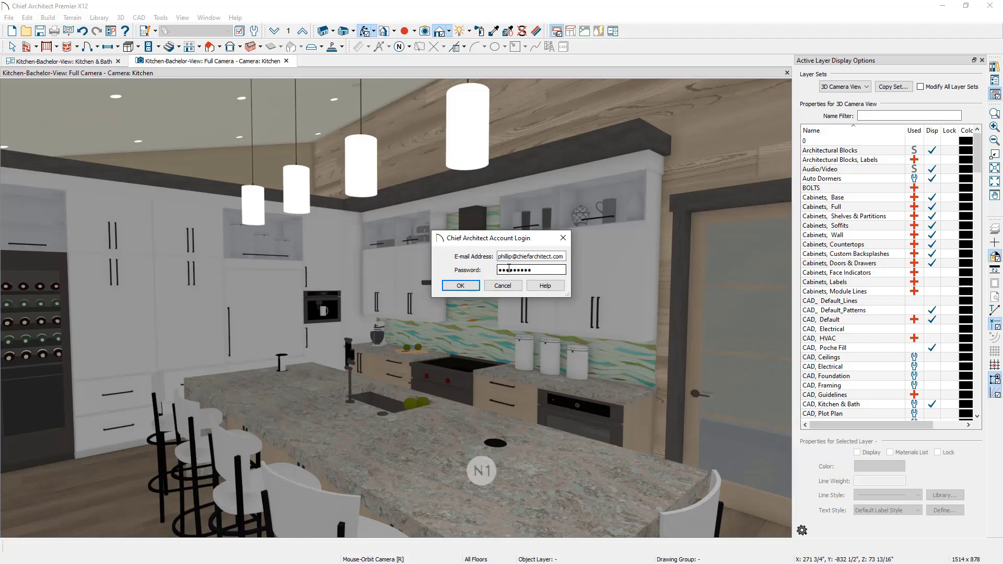
{"action": "left_click", "coordinate": [465, 284]}
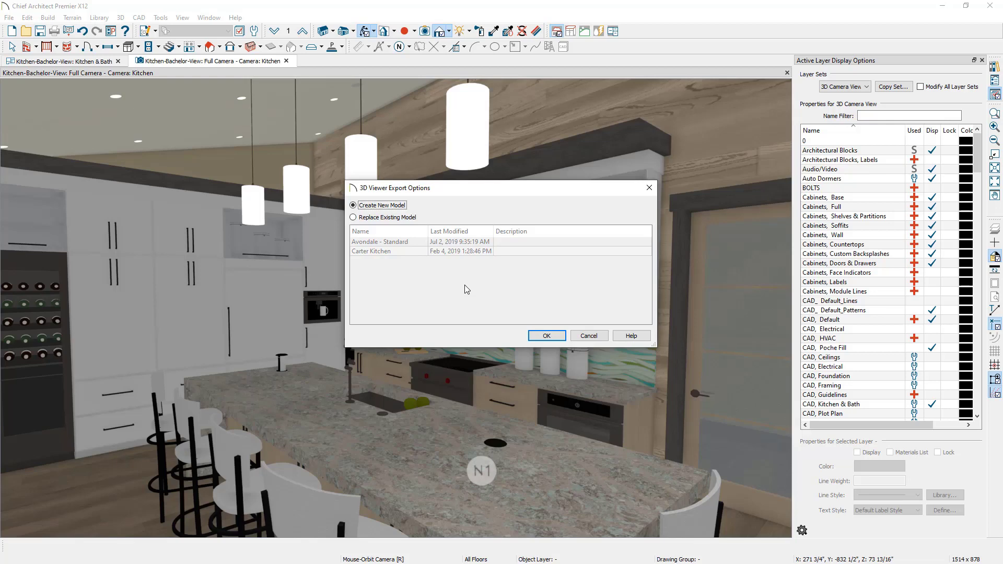
{"action": "left_click", "coordinate": [546, 335]}
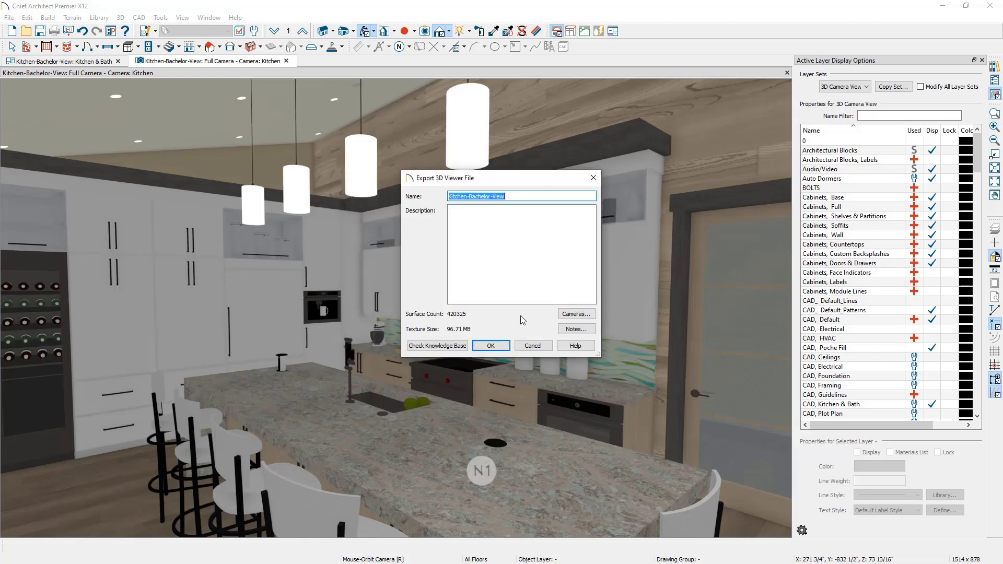
Enter "Kitchen Design for Client" as the description of the exported 3D Viewer file.
{"action": "left_click", "coordinate": [481, 220]}
{"action": "type", "text": "Kitchen Design "}
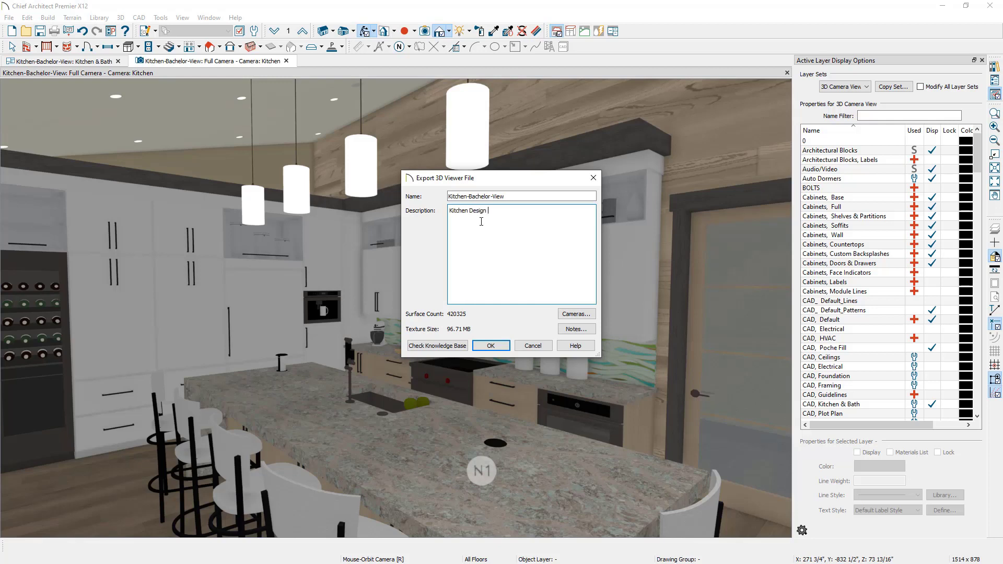
{"action": "type", "text": "for Client"}
Include the Entry-to-Kitchen camera in the export, keeping Camera: Kitchen as the initial view.
{"action": "left_click", "coordinate": [561, 316]}
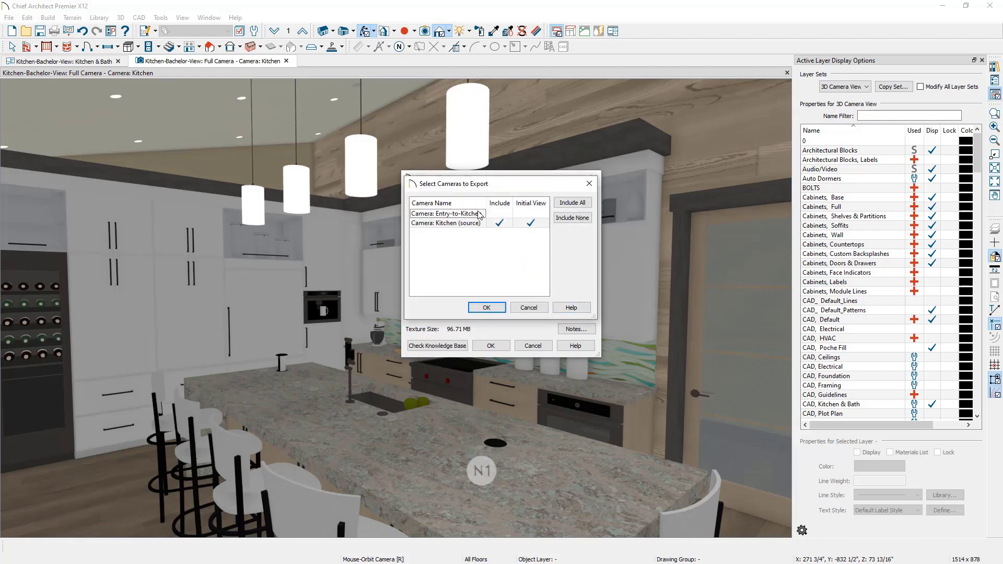
{"action": "left_click", "coordinate": [499, 214]}
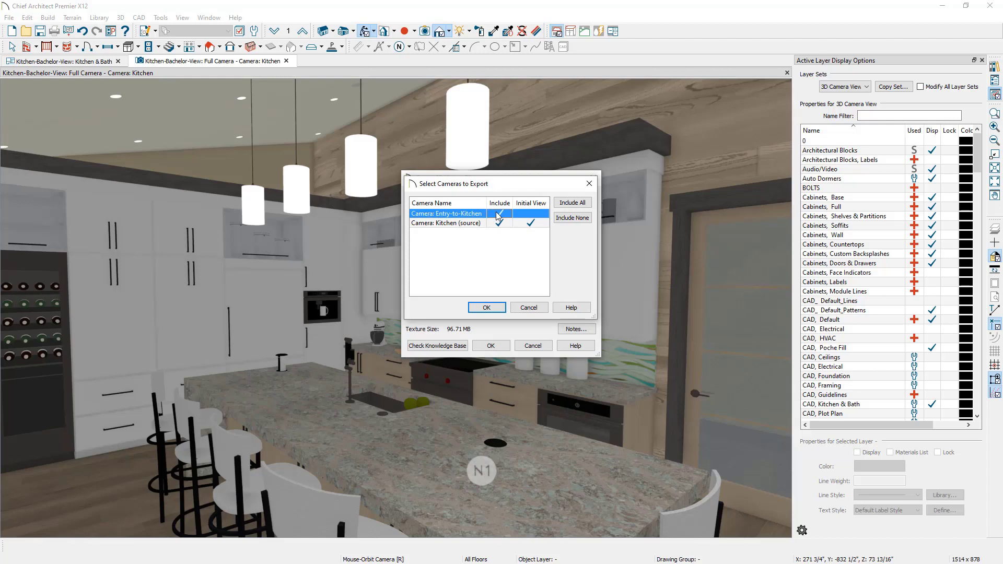
{"action": "left_click", "coordinate": [483, 224]}
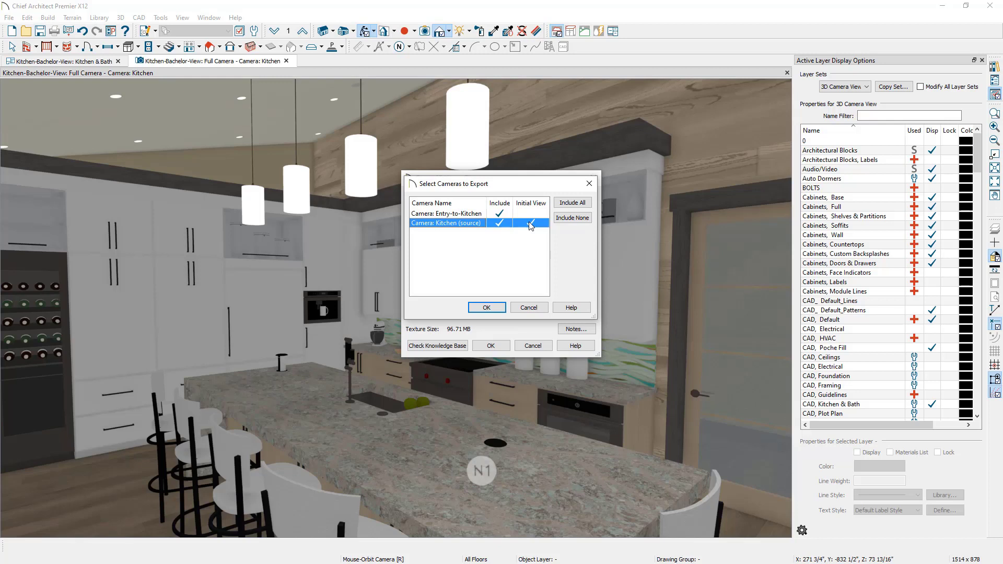
{"action": "left_click", "coordinate": [493, 308]}
Include the N1 Trash Pullout note in the export and export the model to the cloud.
{"action": "left_click", "coordinate": [568, 332]}
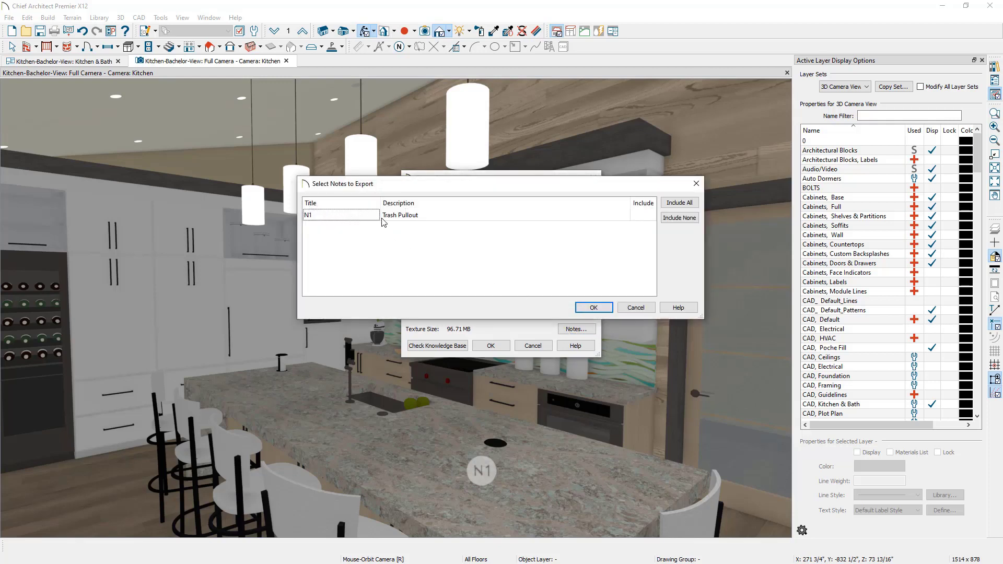
{"action": "left_click", "coordinate": [643, 215]}
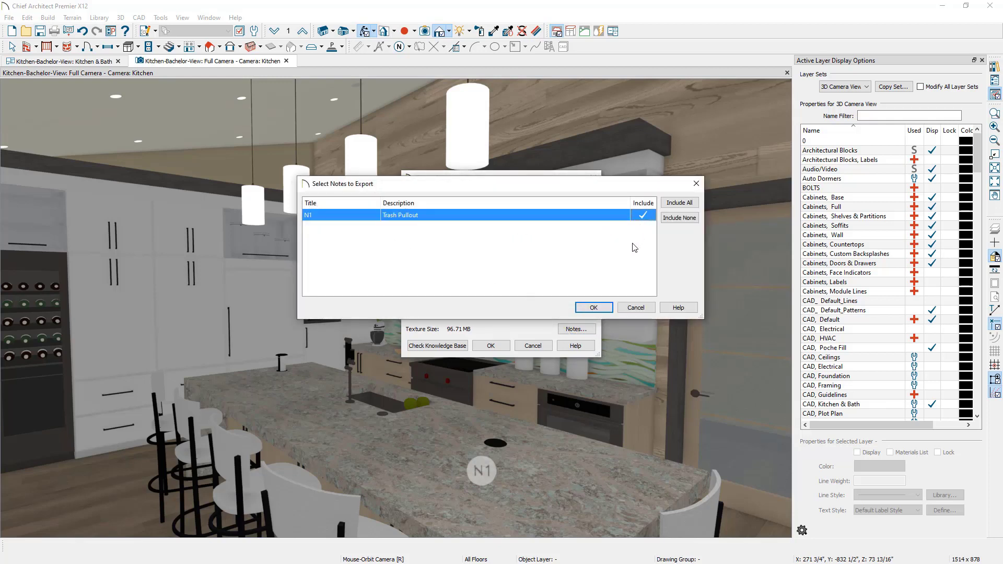
{"action": "left_click", "coordinate": [603, 307]}
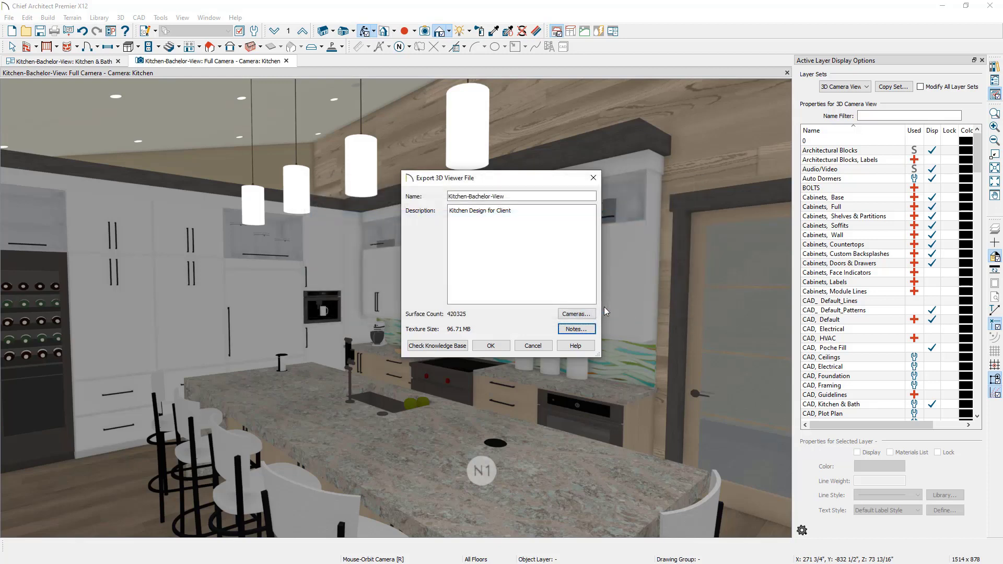
{"action": "left_click", "coordinate": [493, 349]}
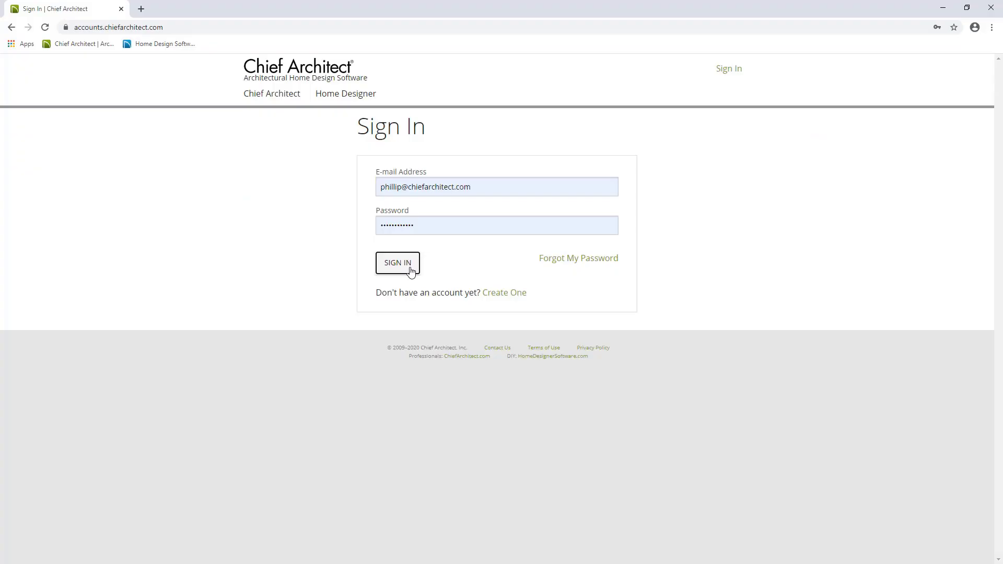
Sign in to the Chief Architect account website and open the Kitchen-Bachelor-View model from the managed 3D Viewer models.
{"action": "left_click", "coordinate": [411, 271]}
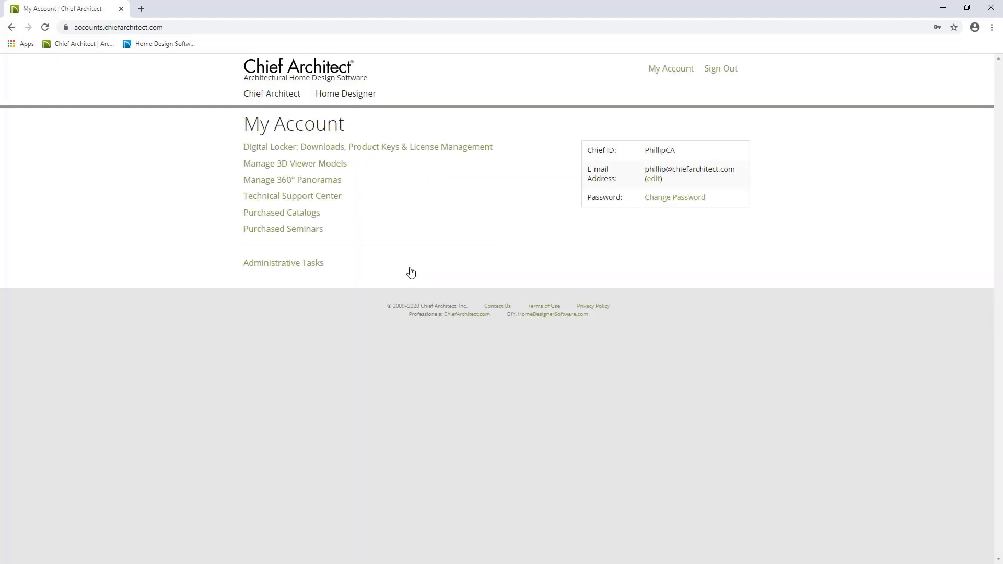
{"action": "left_click", "coordinate": [346, 165]}
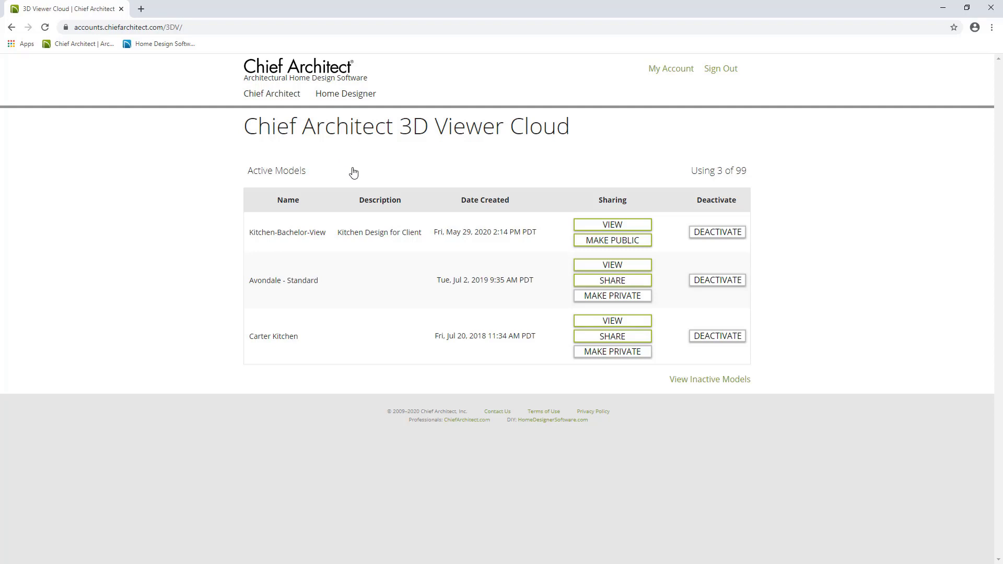
{"action": "left_click", "coordinate": [577, 230]}
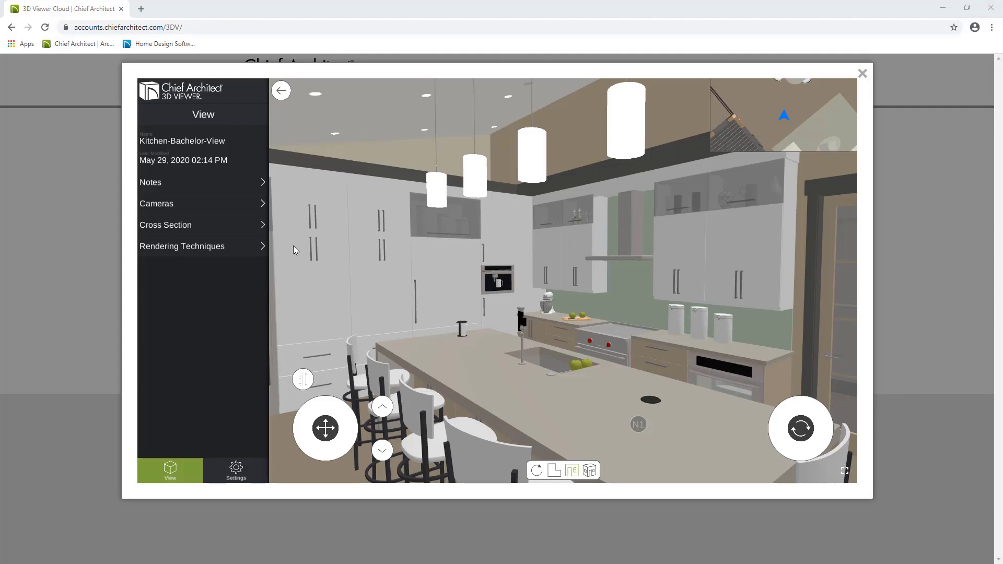
Set the viewer's rendering technique to Standard, move and rotate the view through the kitchen, and close the model.
{"action": "left_click", "coordinate": [235, 245]}
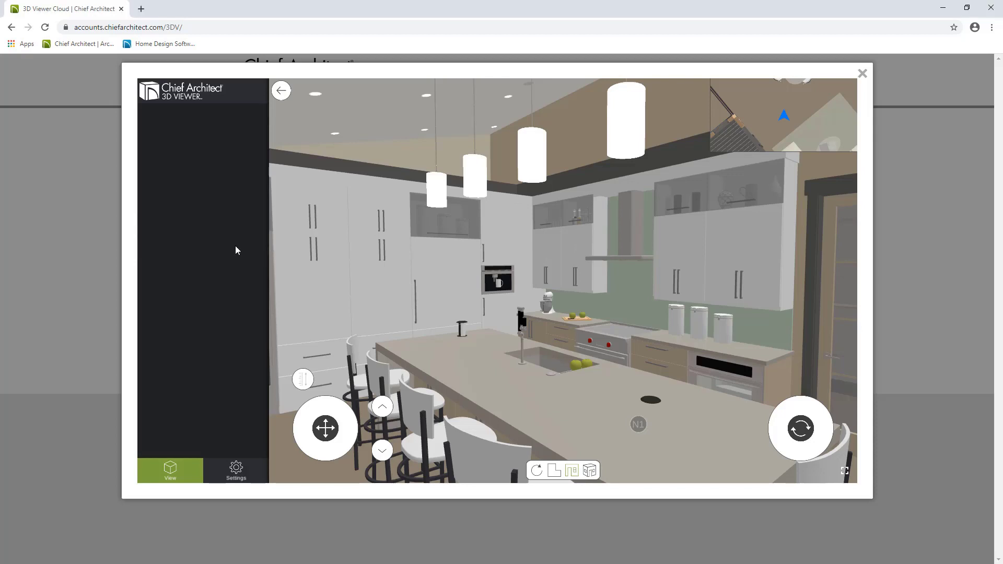
{"action": "left_click", "coordinate": [208, 152]}
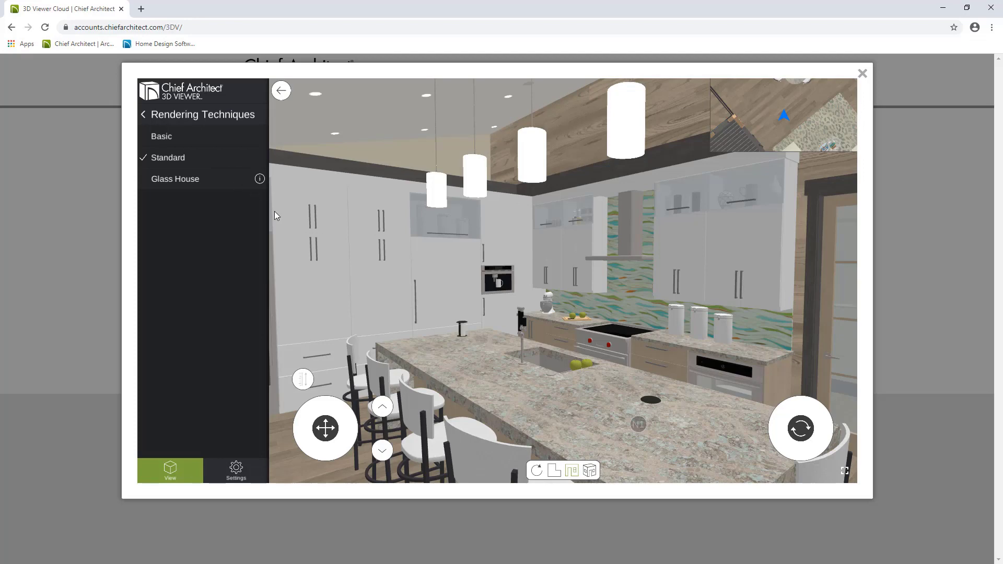
{"action": "left_click_drag", "start_coordinate": [326, 429], "coordinate": [332, 432]}
{"action": "mouse_move", "coordinate": [800, 429]}
{"action": "left_mouse_down"}
{"action": "mouse_move", "coordinate": [789, 425]}
{"action": "mouse_move", "coordinate": [812, 434]}
{"action": "left_mouse_up"}
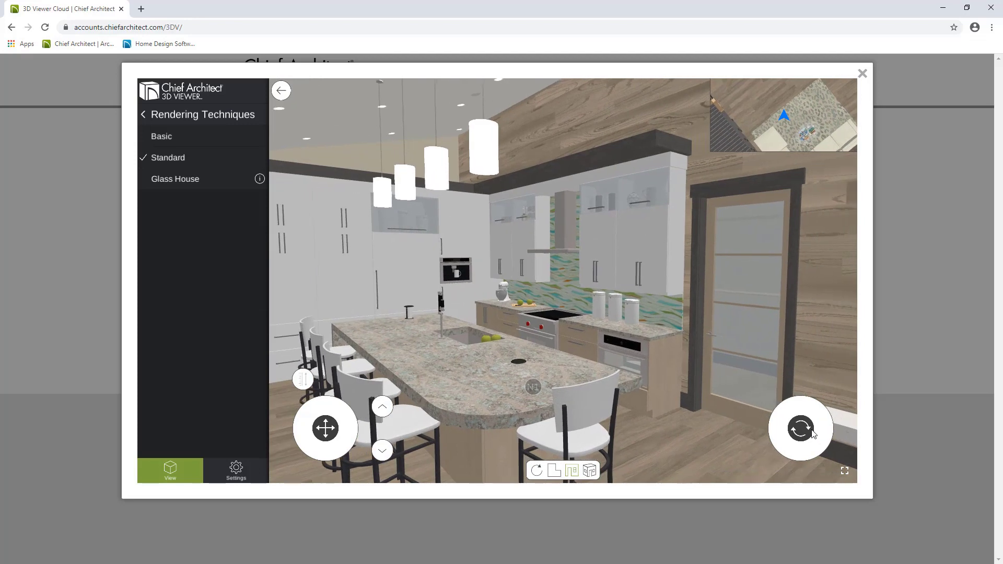
{"action": "left_click", "coordinate": [862, 74]}
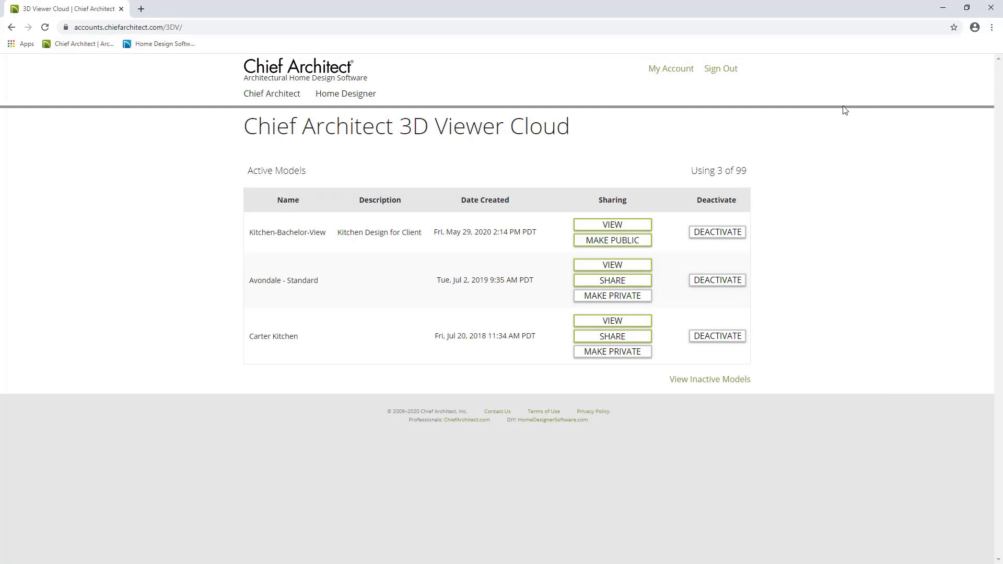
Make the Kitchen-Bachelor-View model public and review its direct link and e-mail sharing options.
{"action": "left_click", "coordinate": [620, 244]}
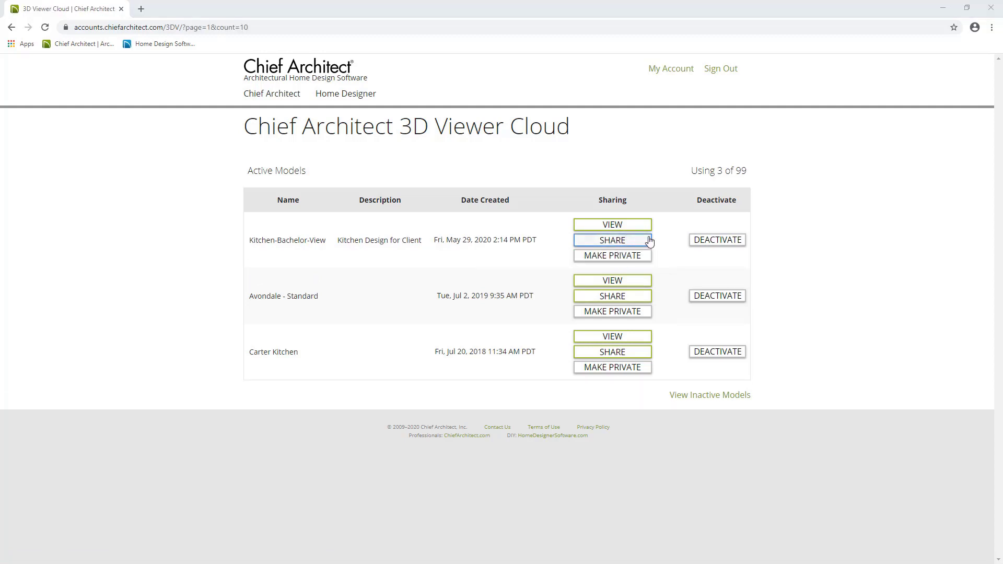
{"action": "left_click", "coordinate": [640, 241]}
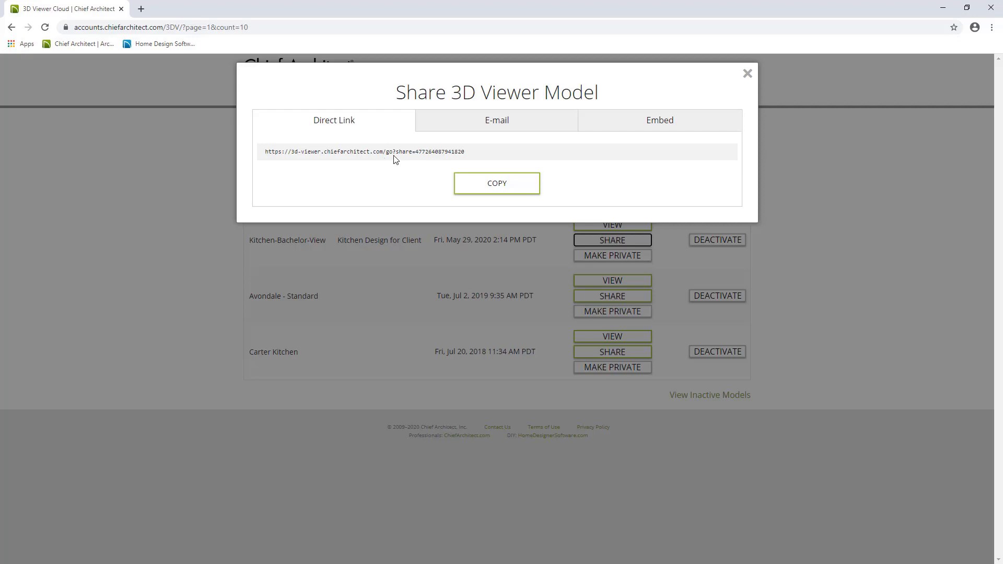
{"action": "left_click", "coordinate": [456, 127]}
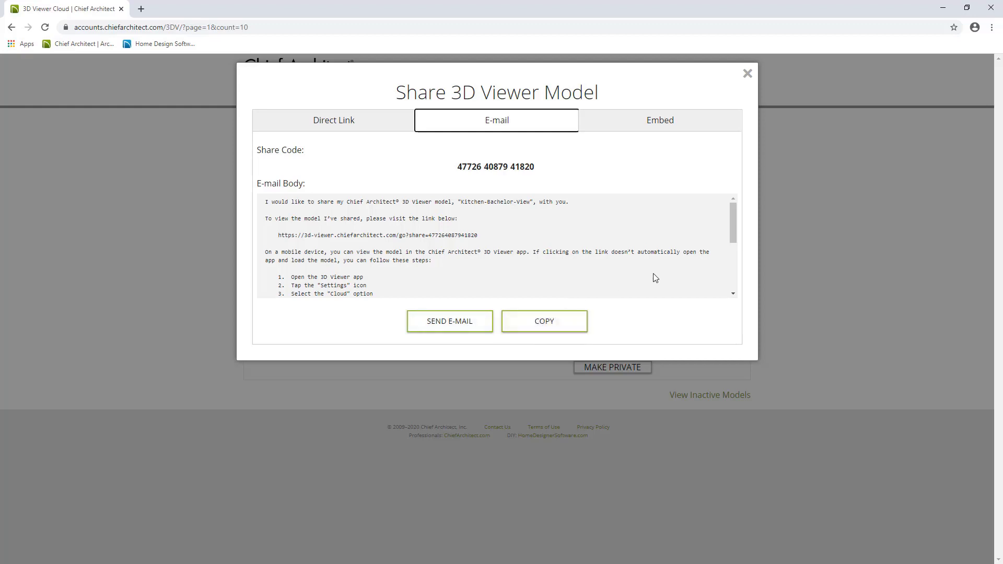
{"action": "left_click", "coordinate": [734, 234]}
{"action": "left_click_drag", "start_coordinate": [735, 235], "coordinate": [742, 281]}
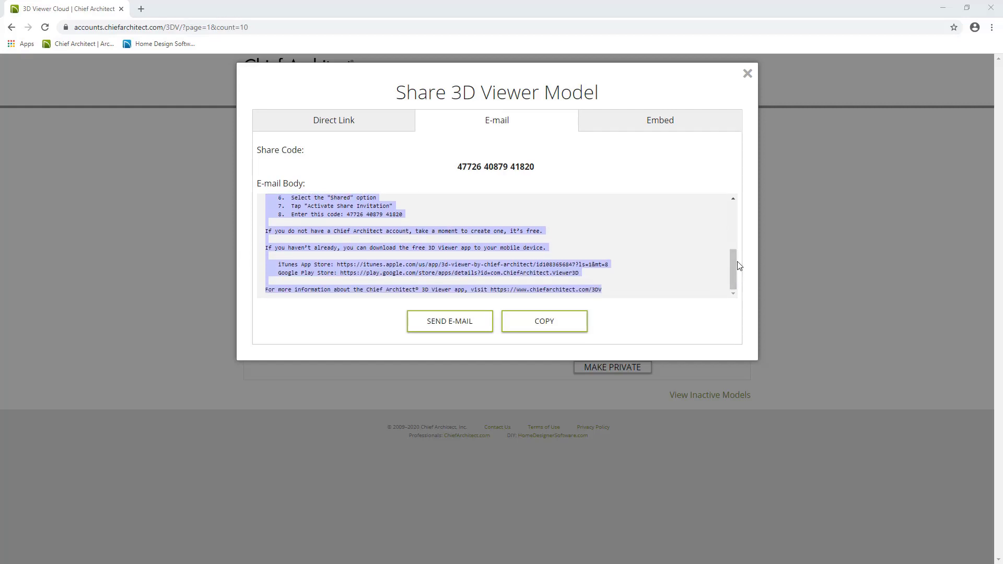
Copy the HTML embed code of the shared Kitchen-Bachelor-View model and close the sharing options.
{"action": "left_click", "coordinate": [690, 126]}
{"action": "left_click", "coordinate": [667, 129]}
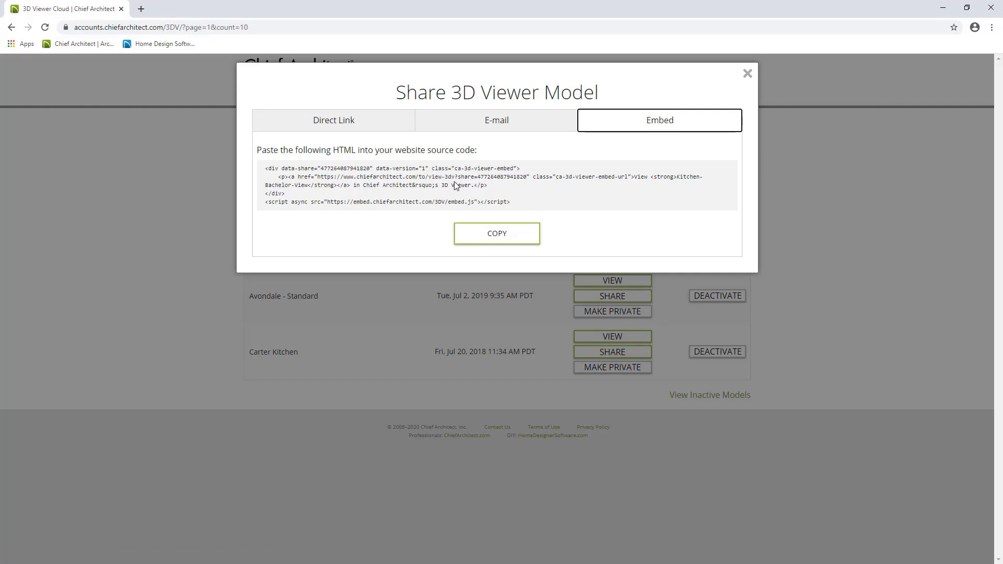
{"action": "left_click", "coordinate": [525, 235]}
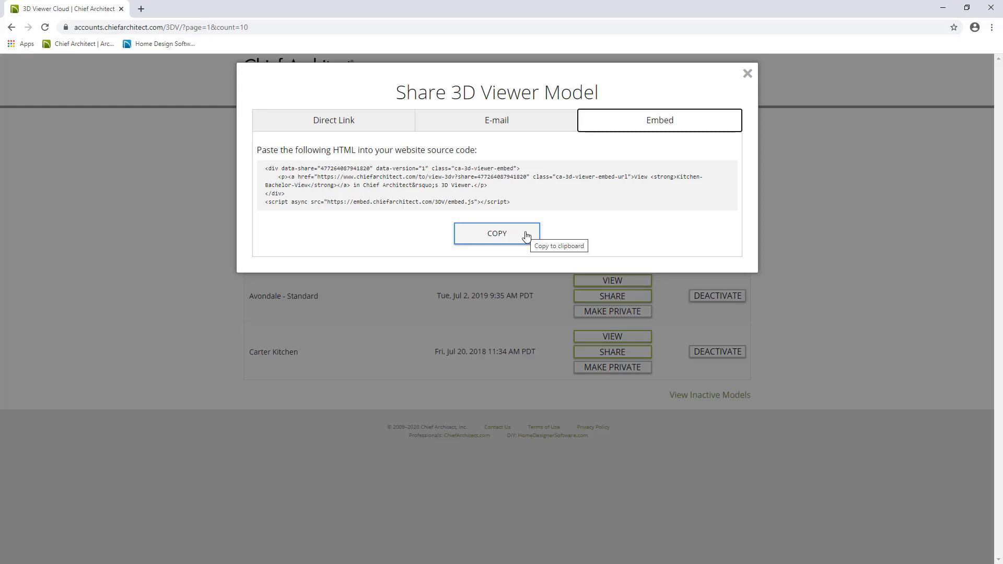
{"action": "left_click", "coordinate": [525, 236]}
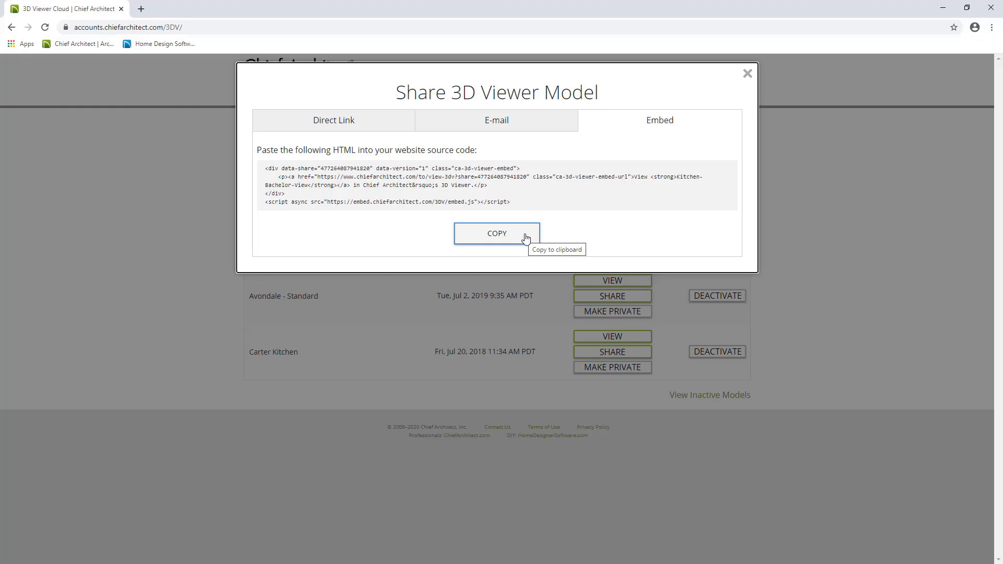
{"action": "left_click", "coordinate": [526, 238]}
{"action": "left_click", "coordinate": [524, 241]}
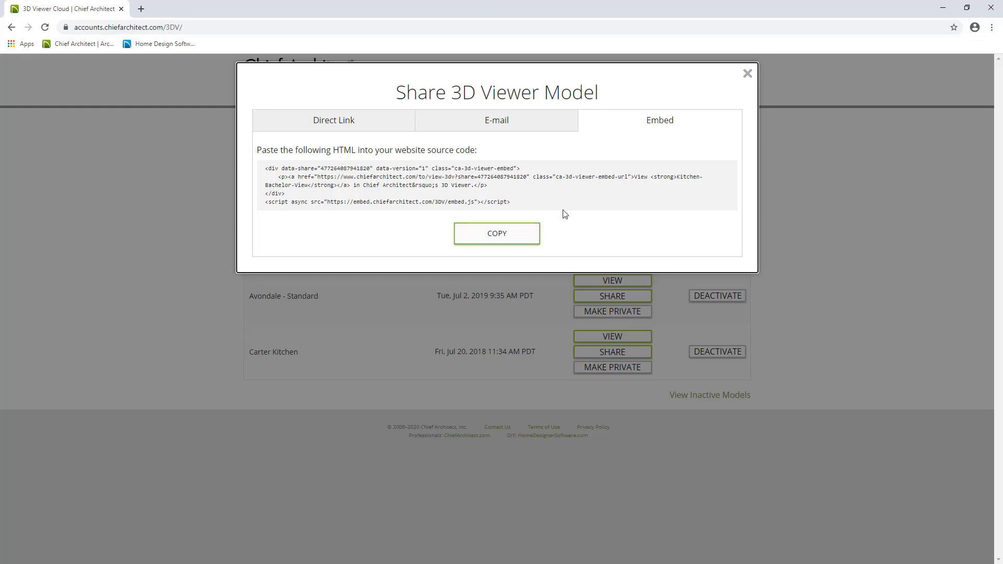
{"action": "left_click", "coordinate": [747, 76]}
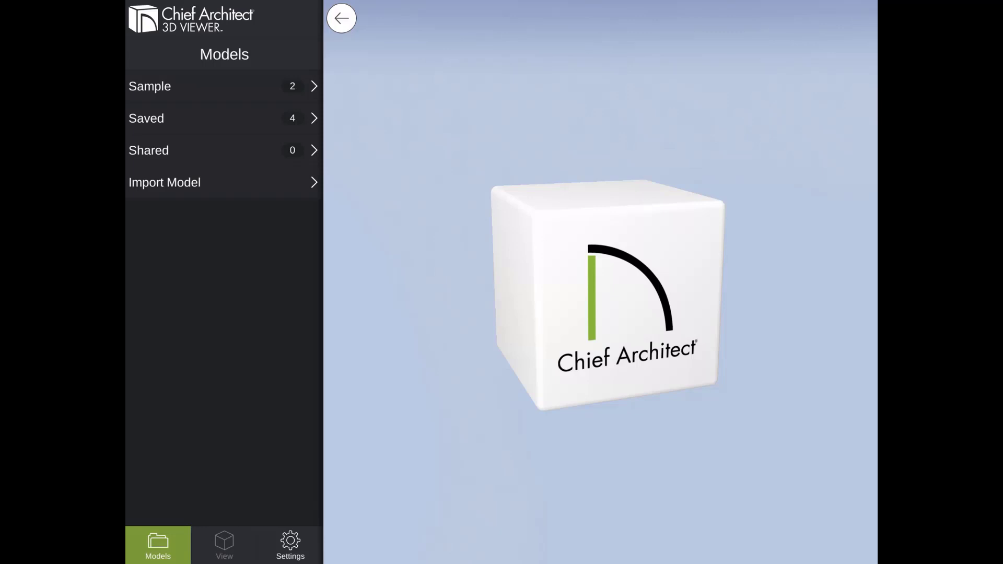
Switch to the 3D Viewer app and look up the Shared and Saved model categories.
{"action": "left_click", "coordinate": [149, 150]}
{"action": "left_click", "coordinate": [209, 119]}
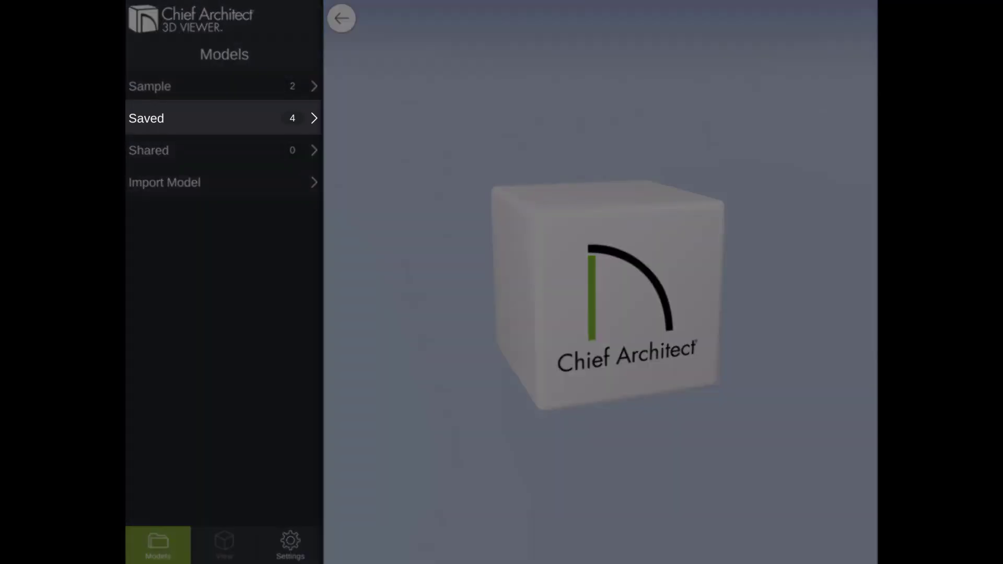